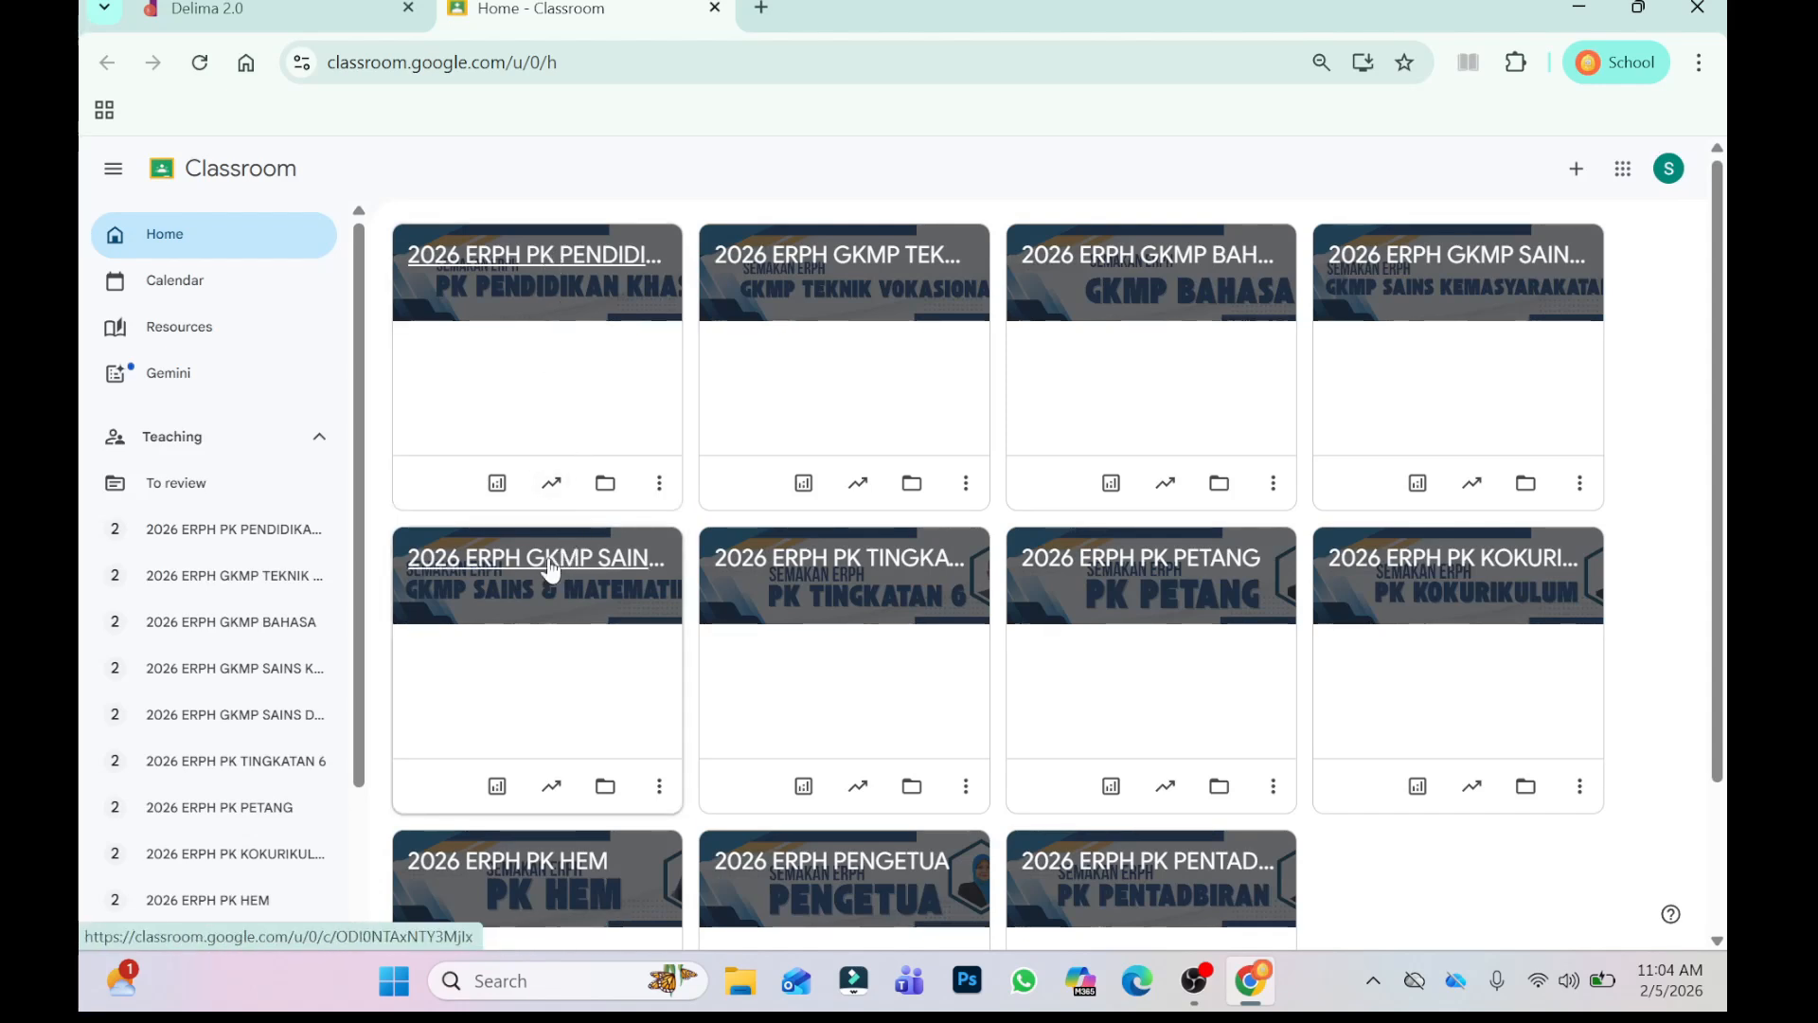
- Open the classwork of the 2026 ERPH GKMP SAINS DAN MATEMATIK class and look through its topics
left_click(551, 566)
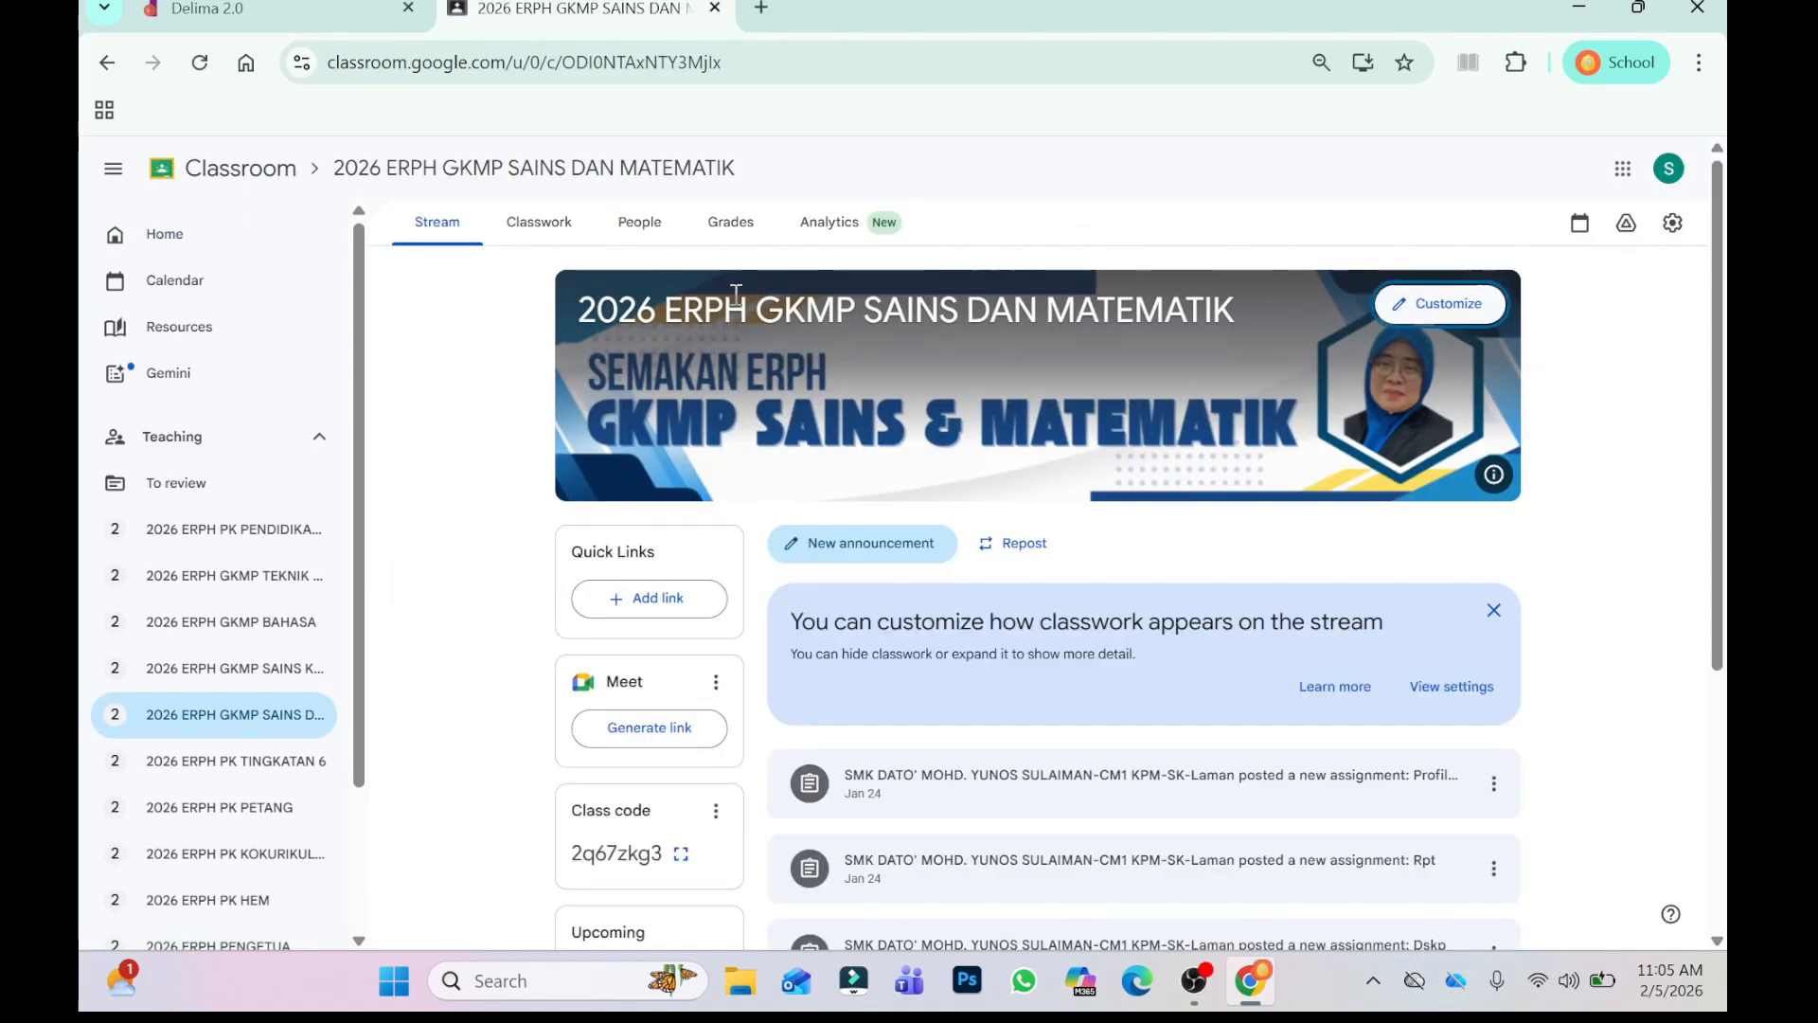
left_click(539, 228)
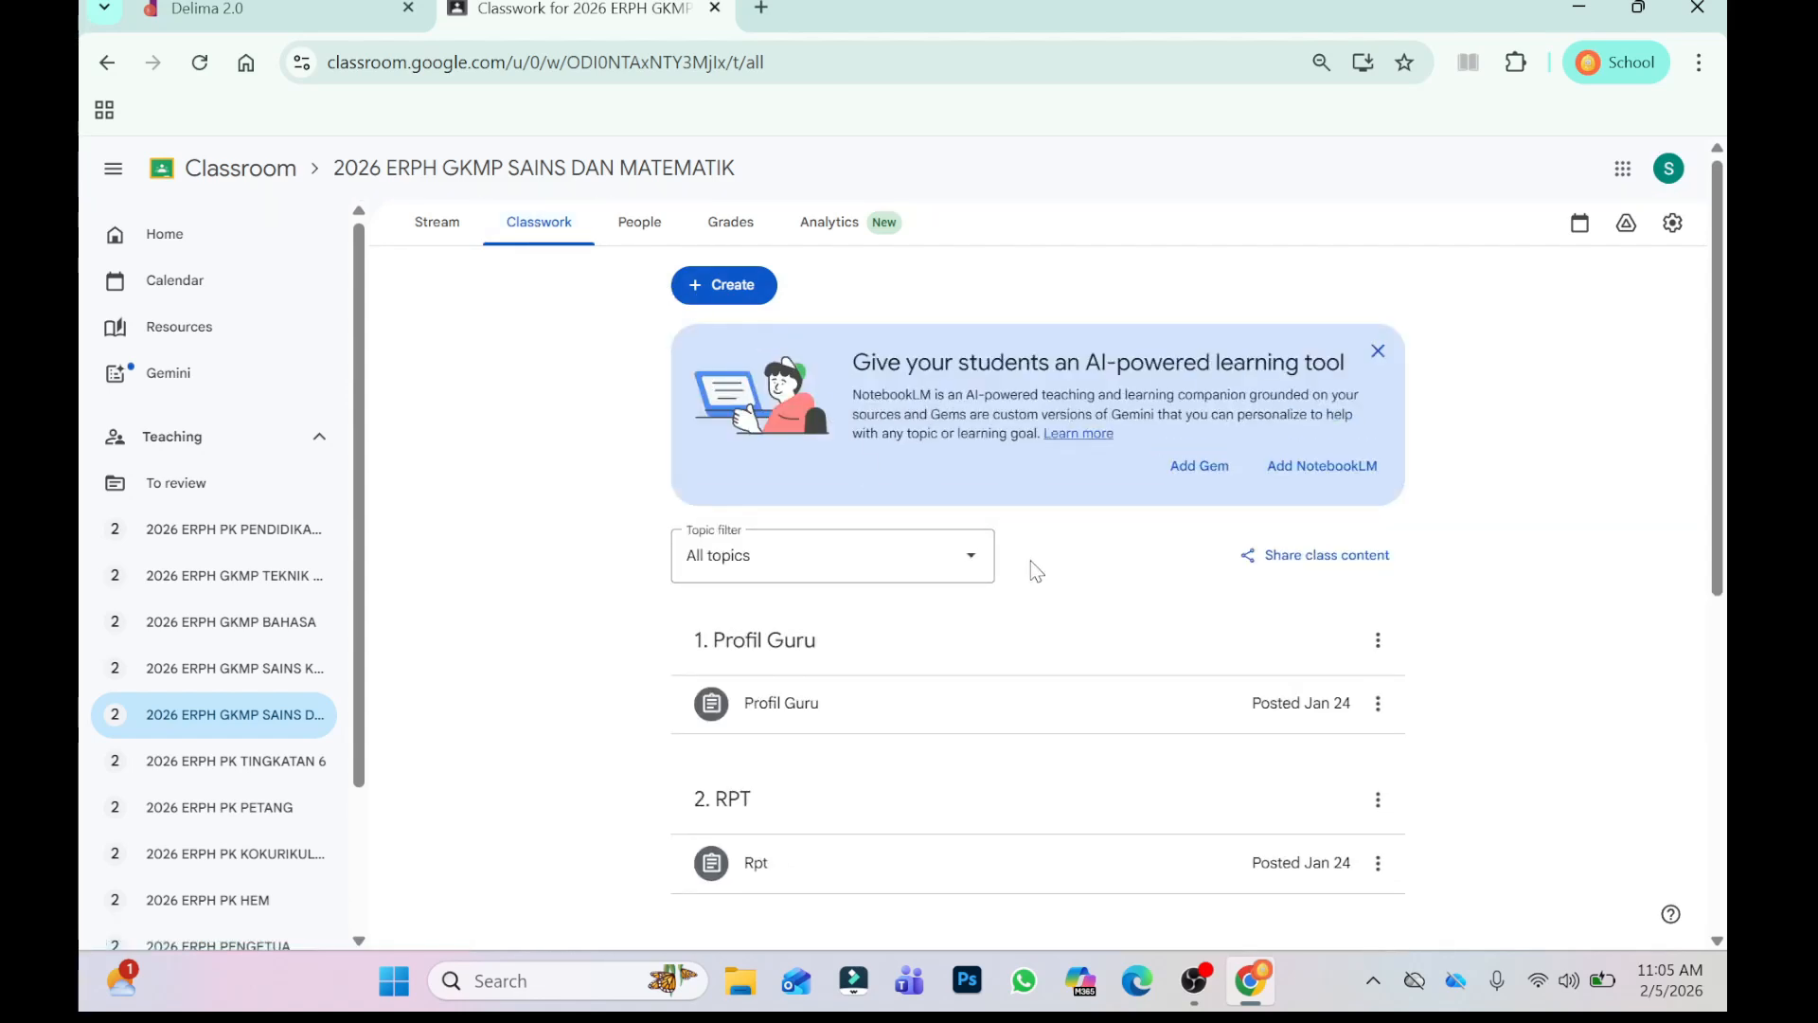
scroll(1089, 620, "down", 3)
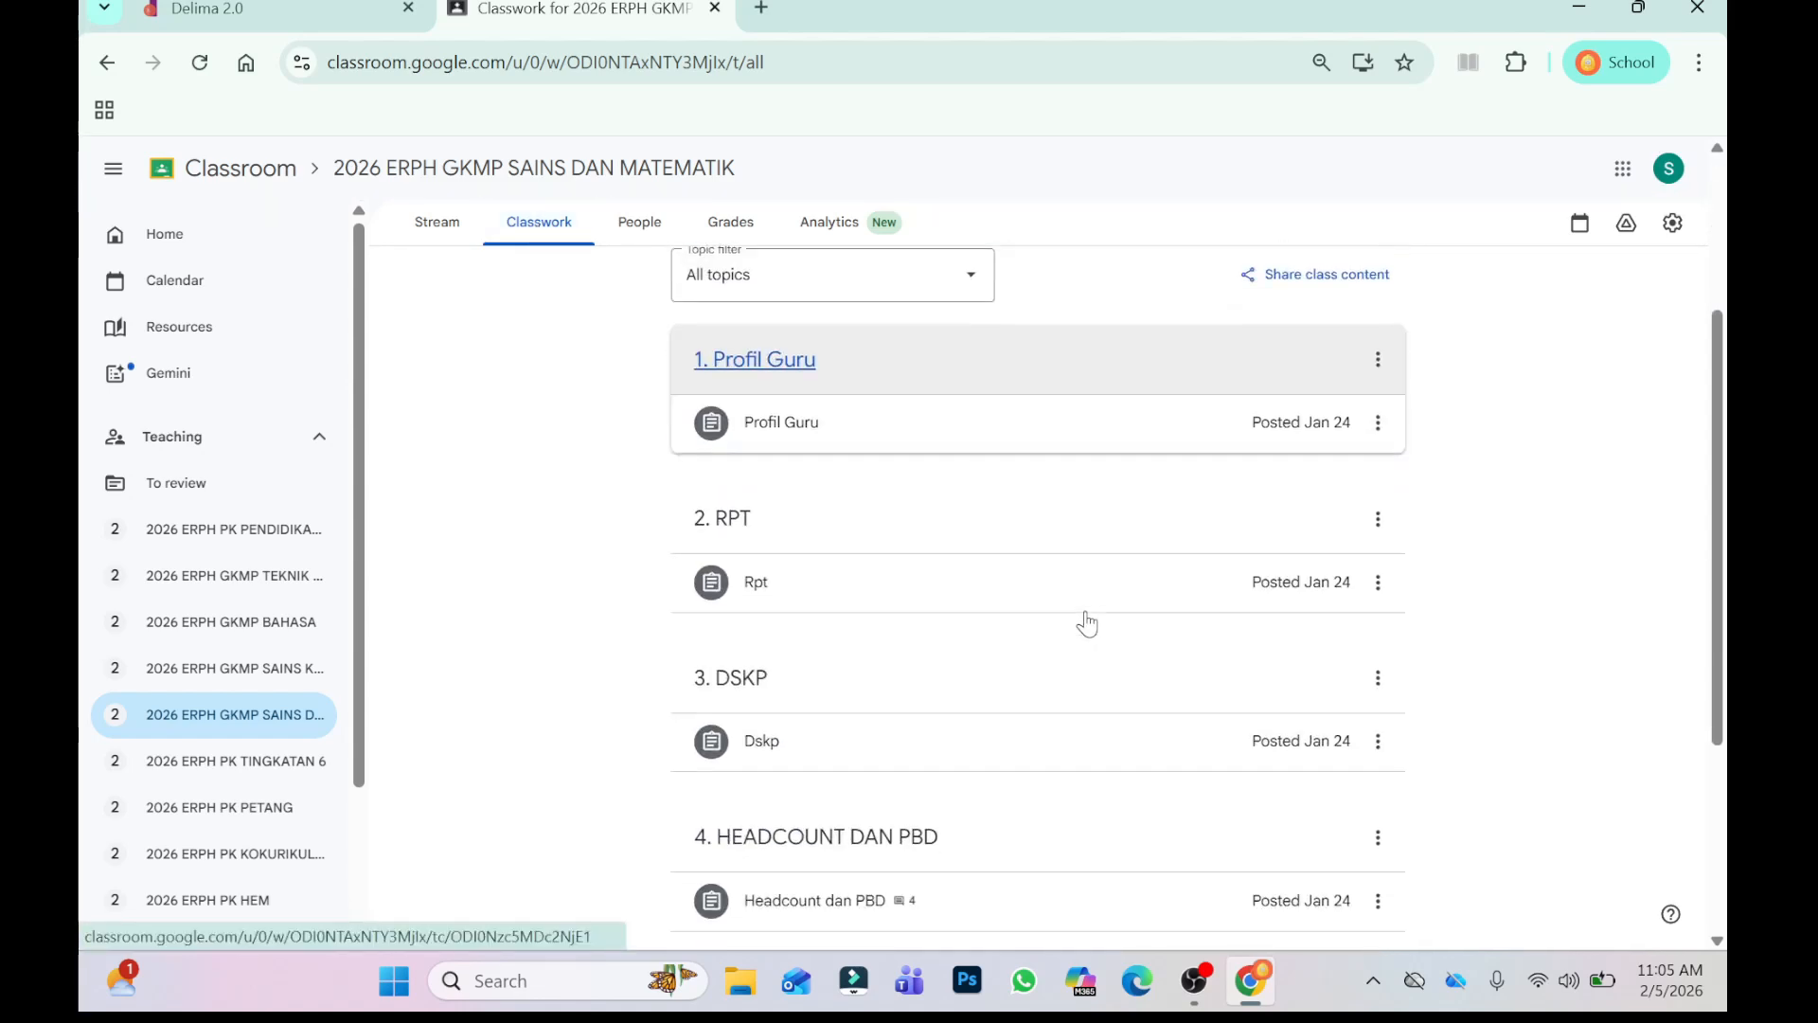
scroll(1087, 623, "down", 3)
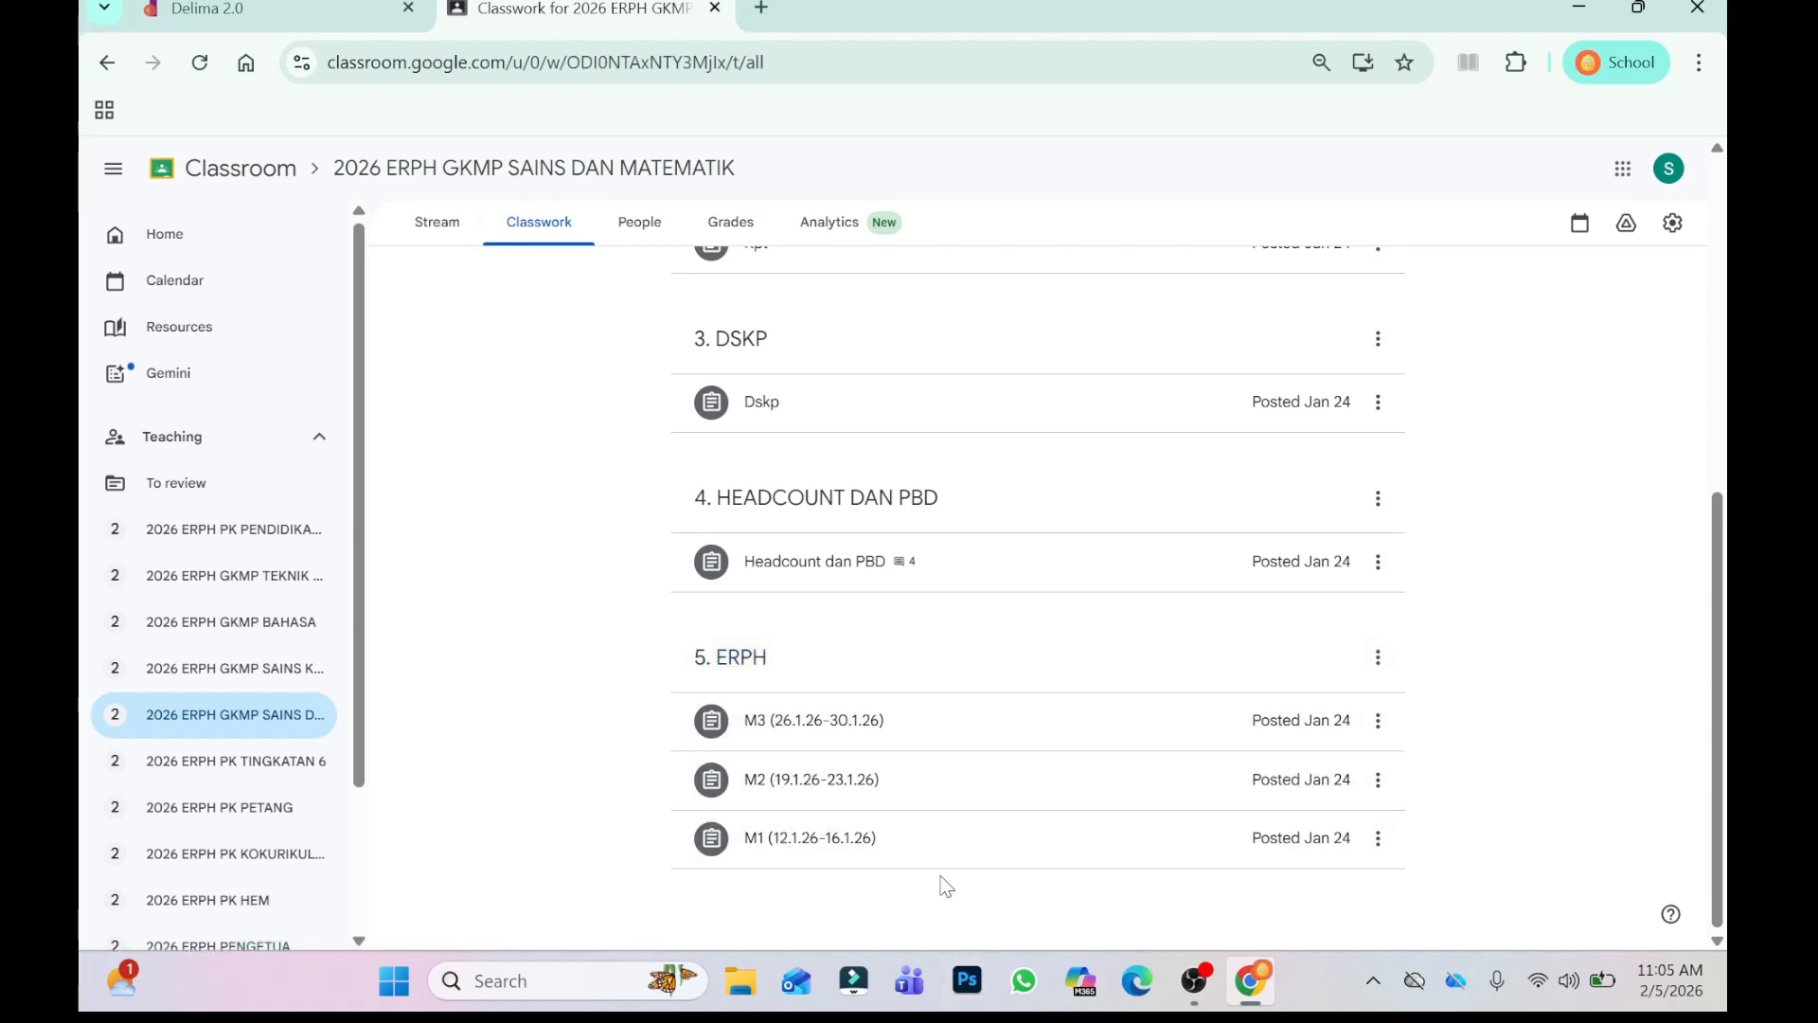
scroll(971, 744, "up", 2)
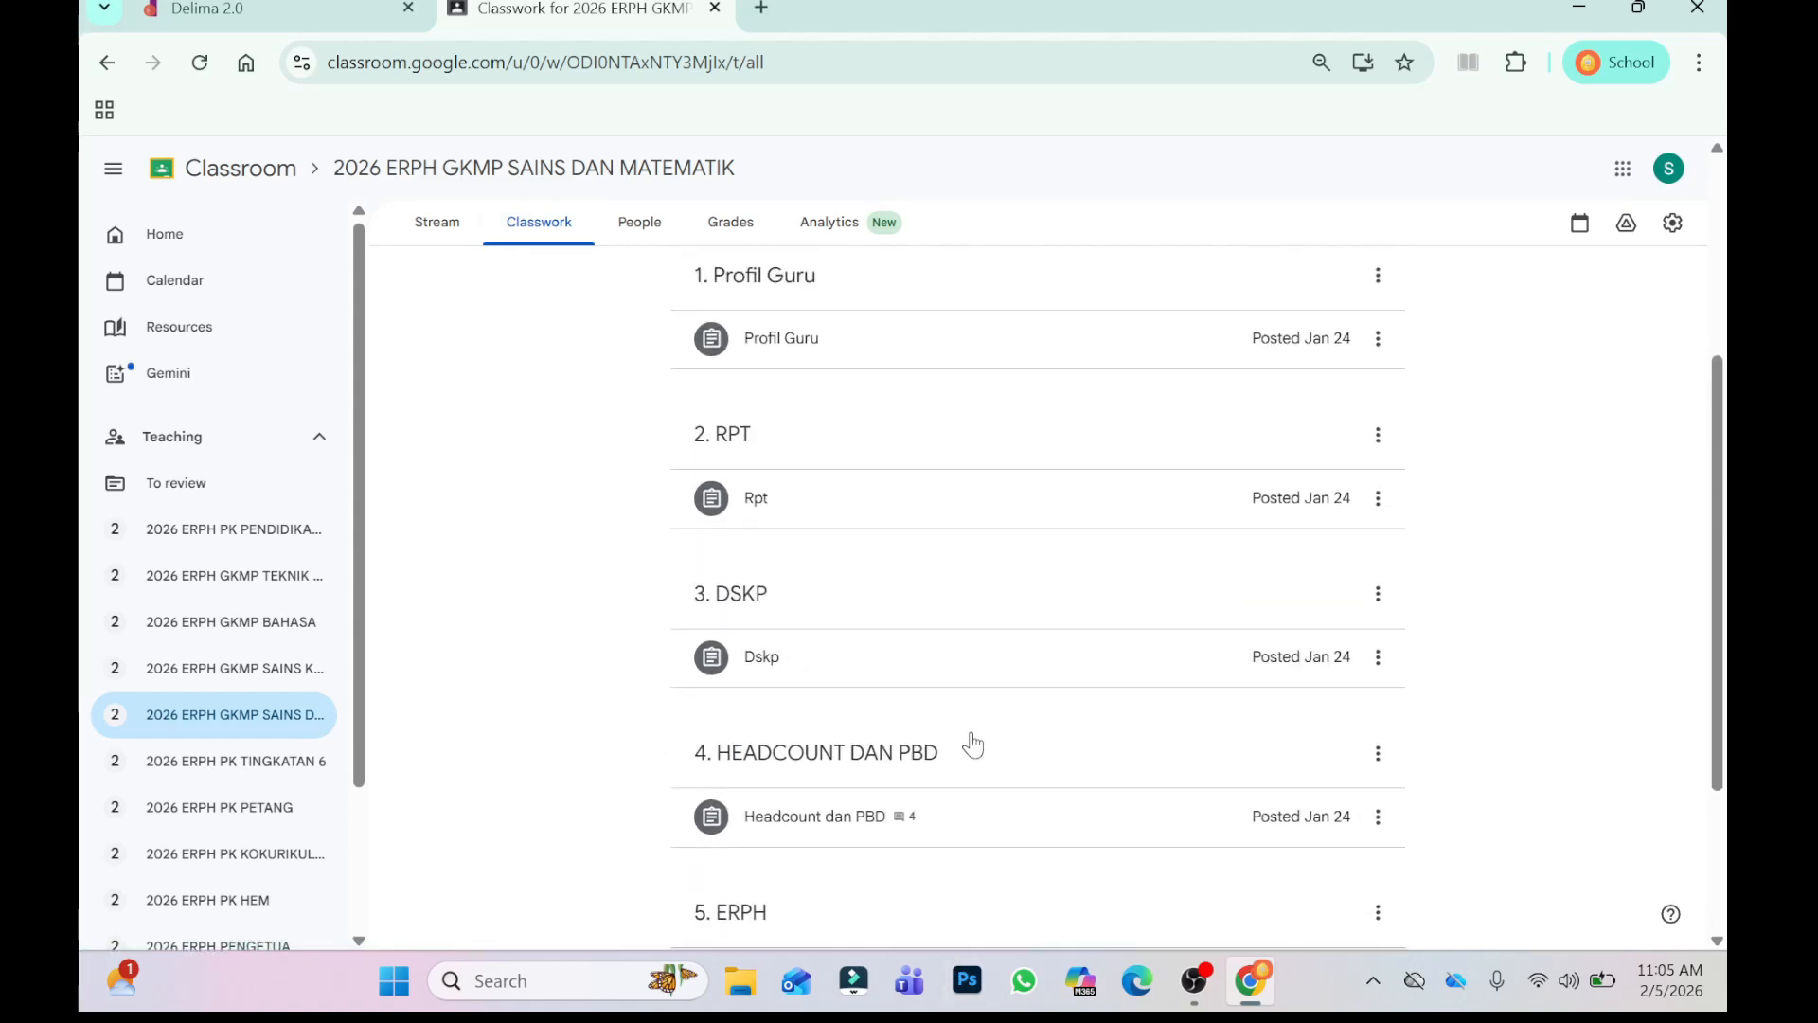
scroll(971, 743, "up", 3)
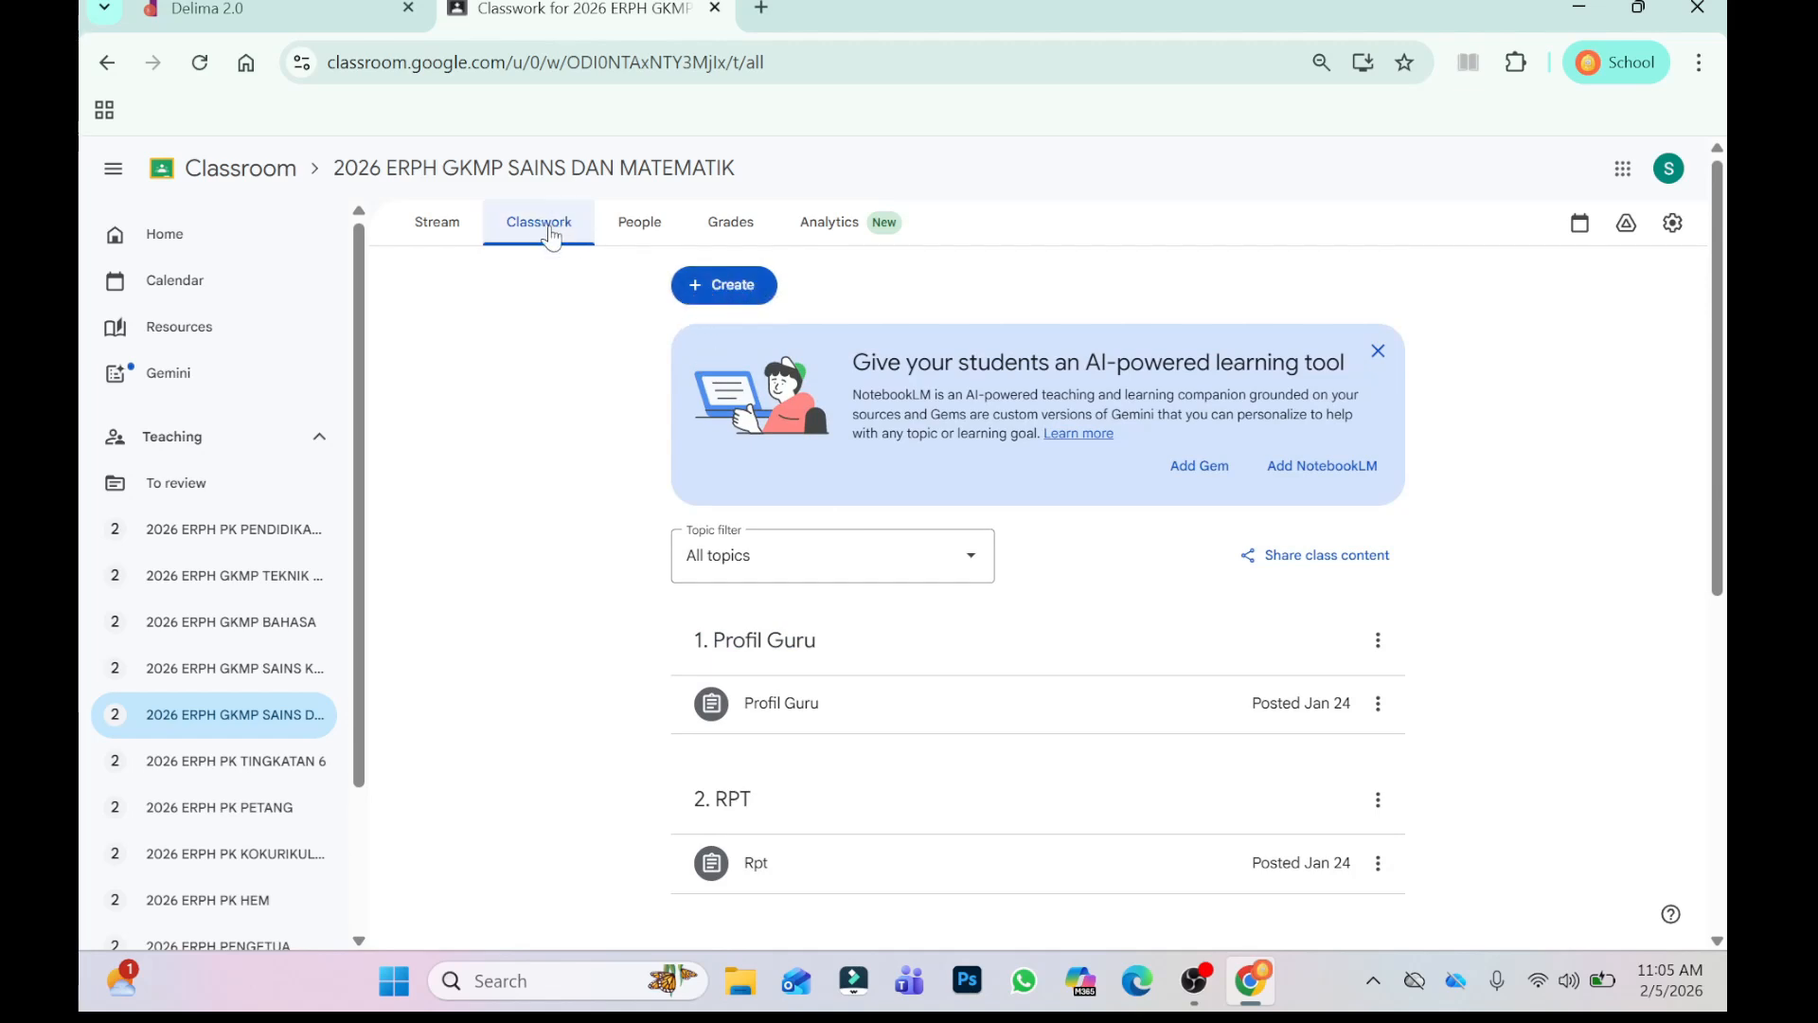
- Start a new assignment and file it under the existing topic 5. ERPH
left_click(732, 287)
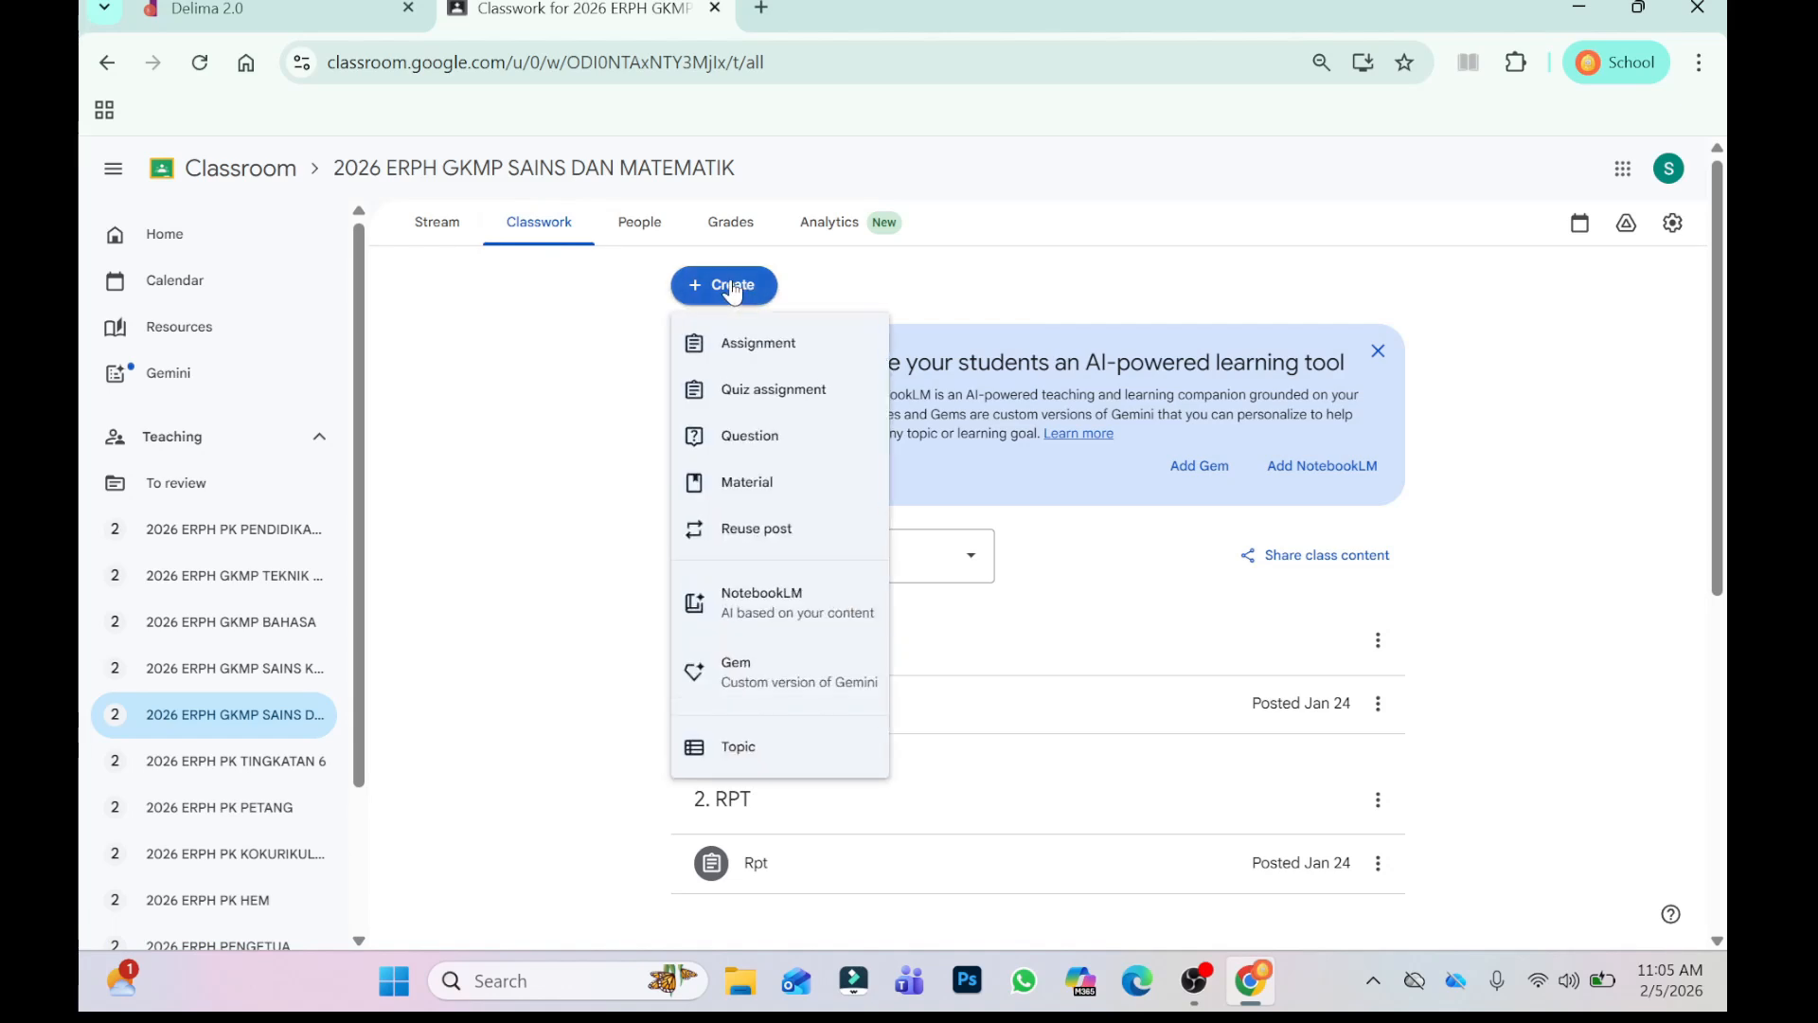
left_click(763, 344)
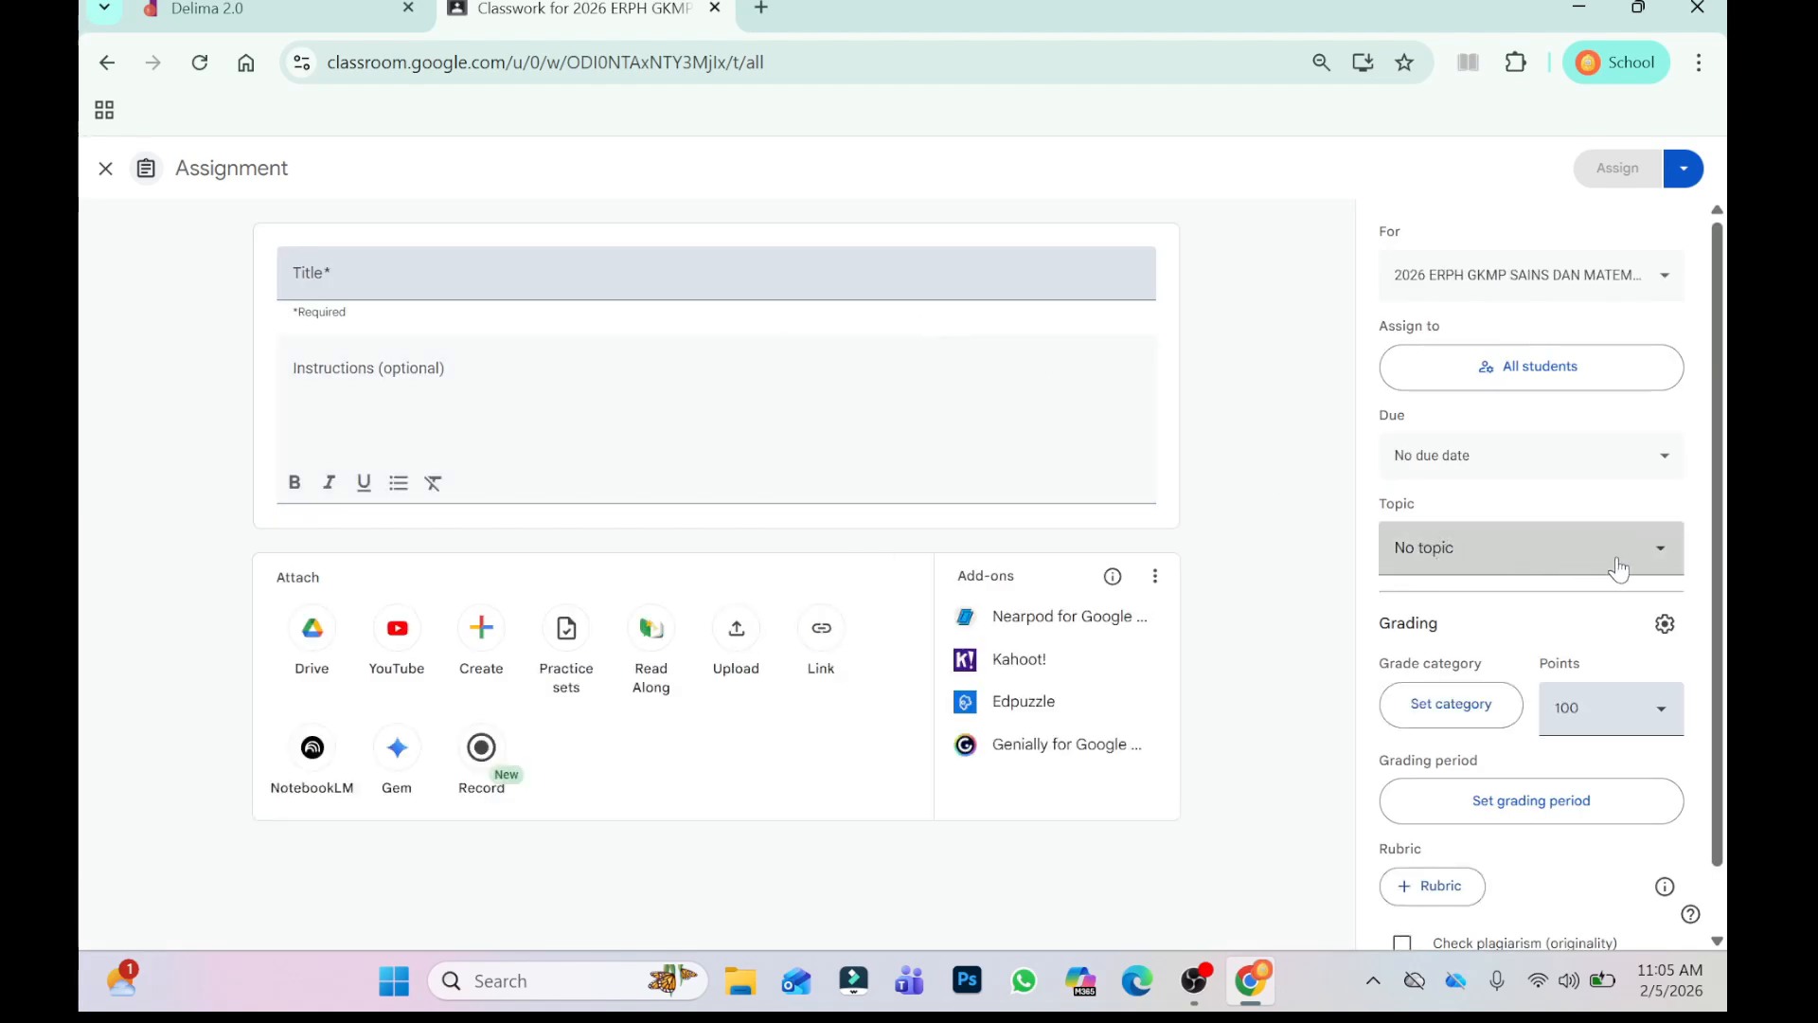
left_click(1662, 558)
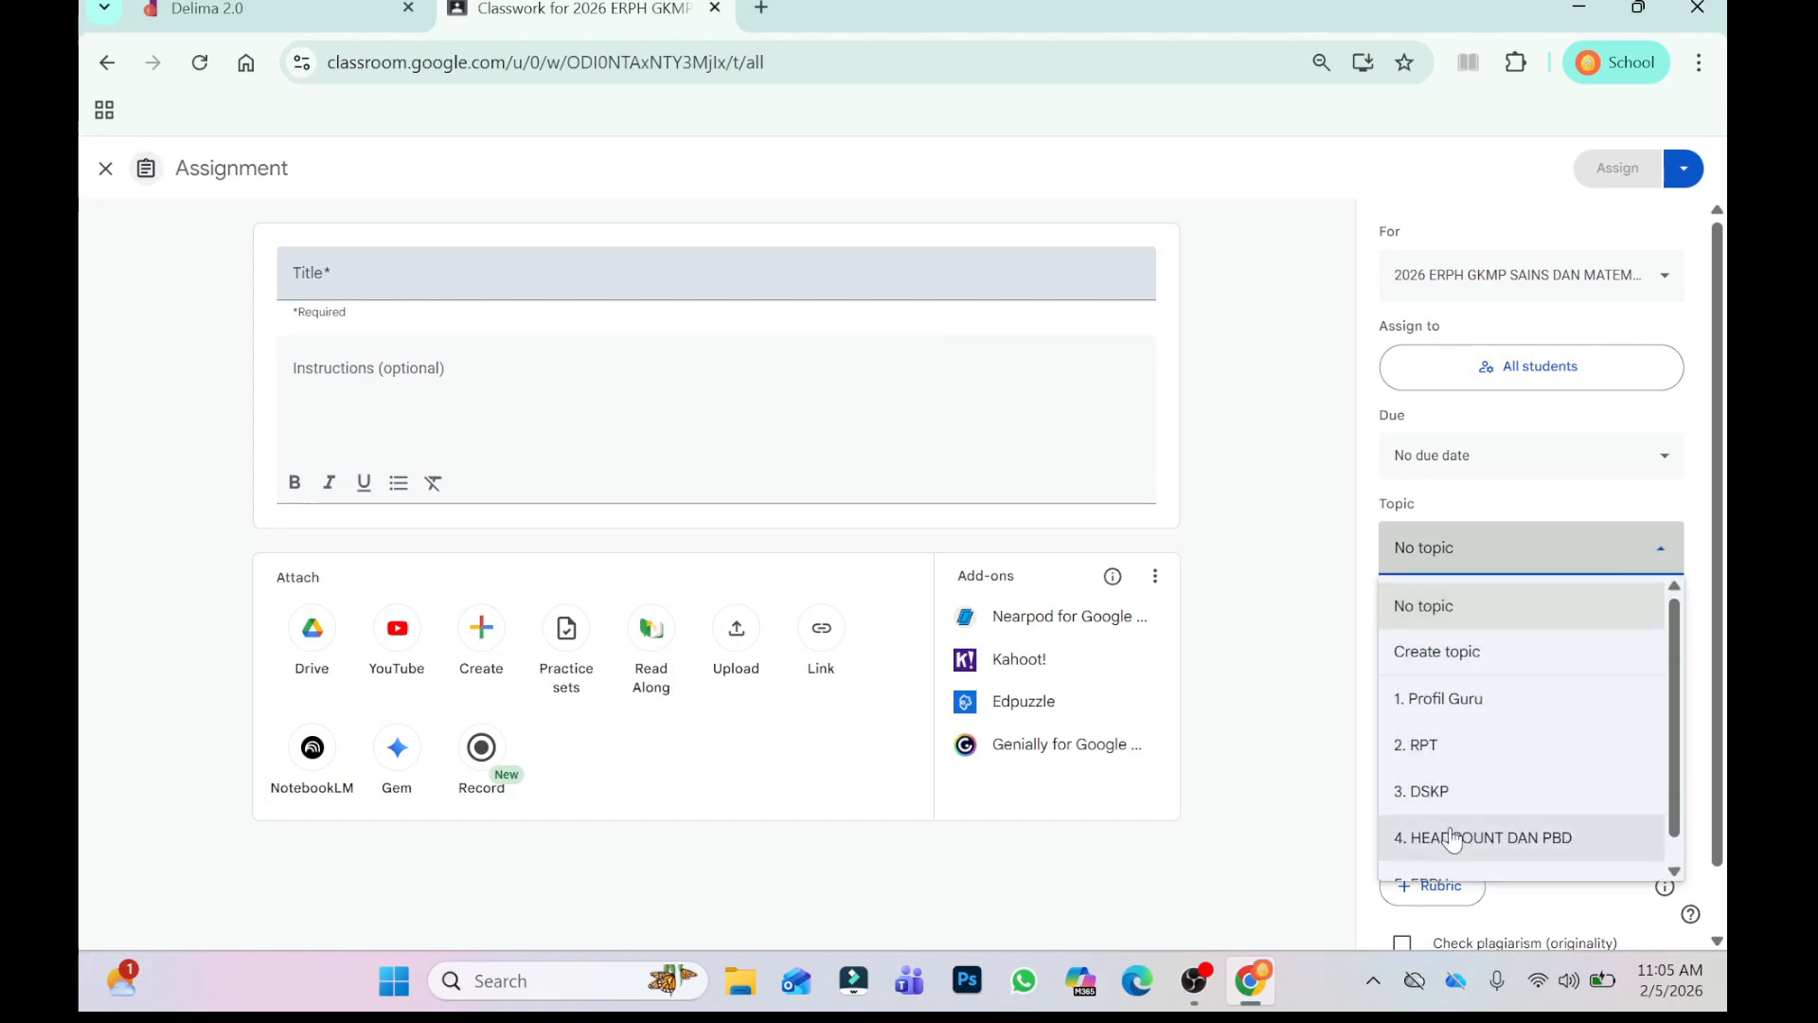
scroll(1463, 816, "down", 1)
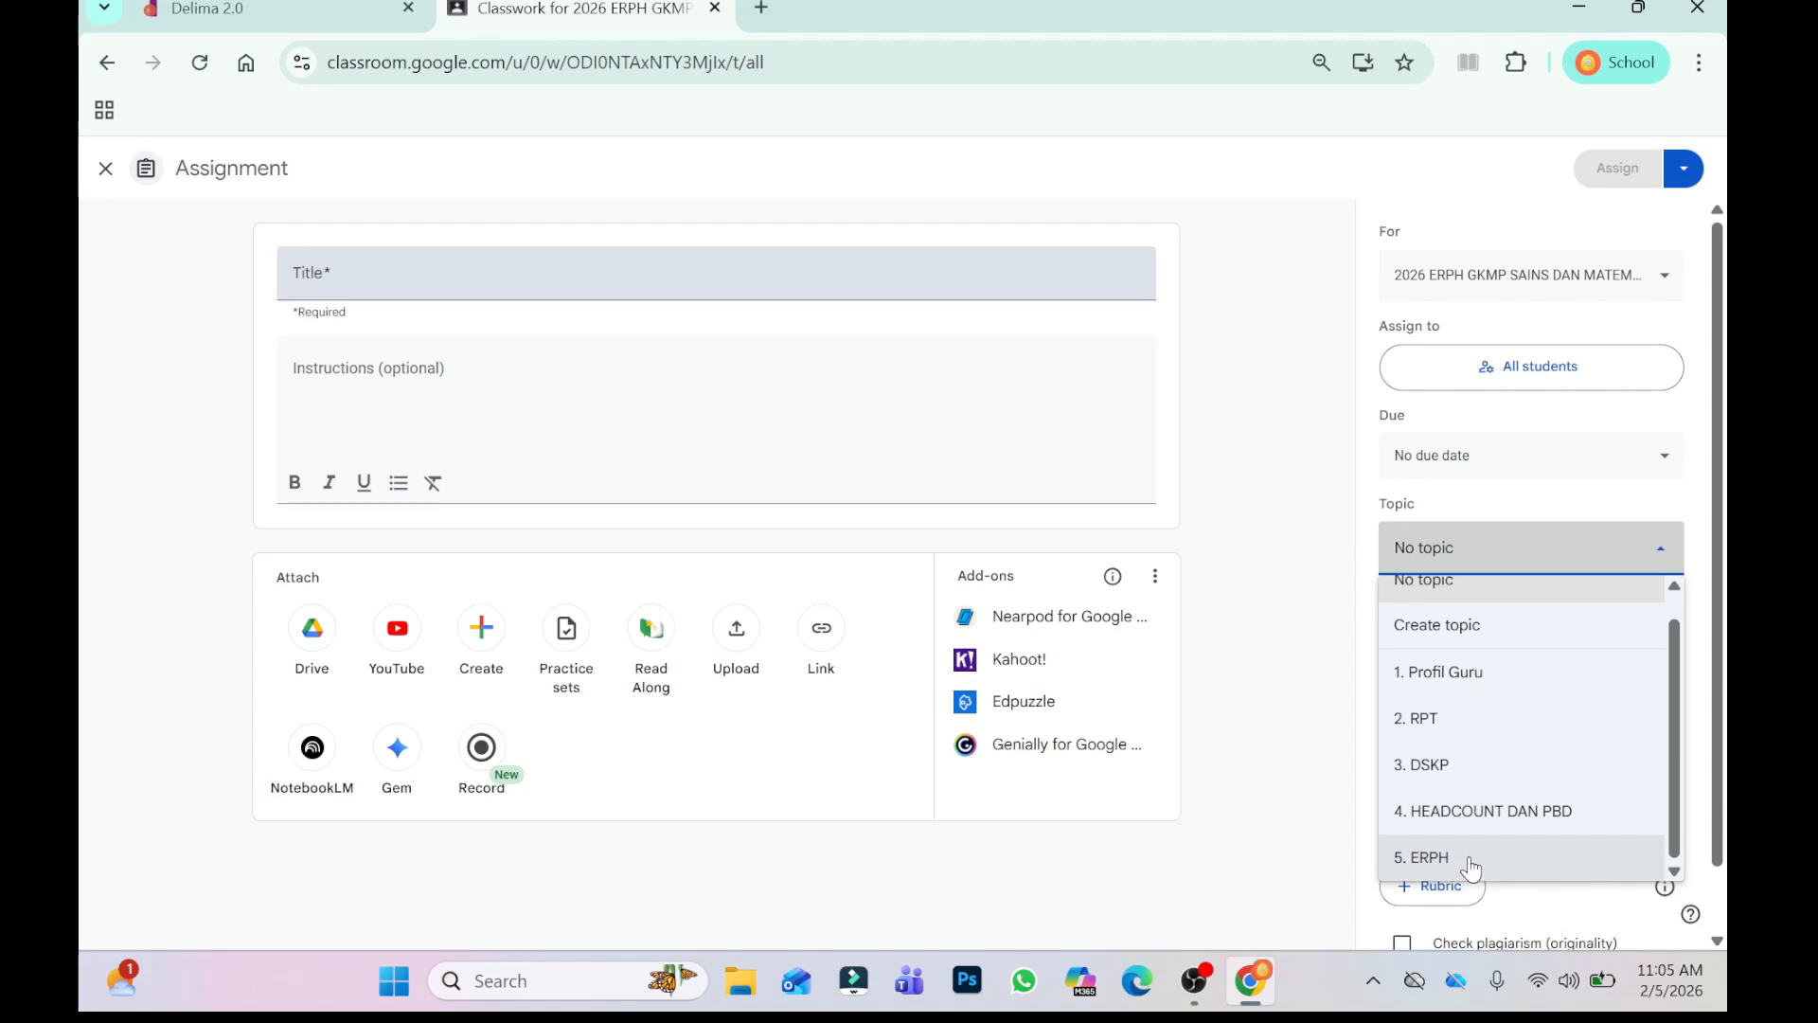
left_click(1470, 868)
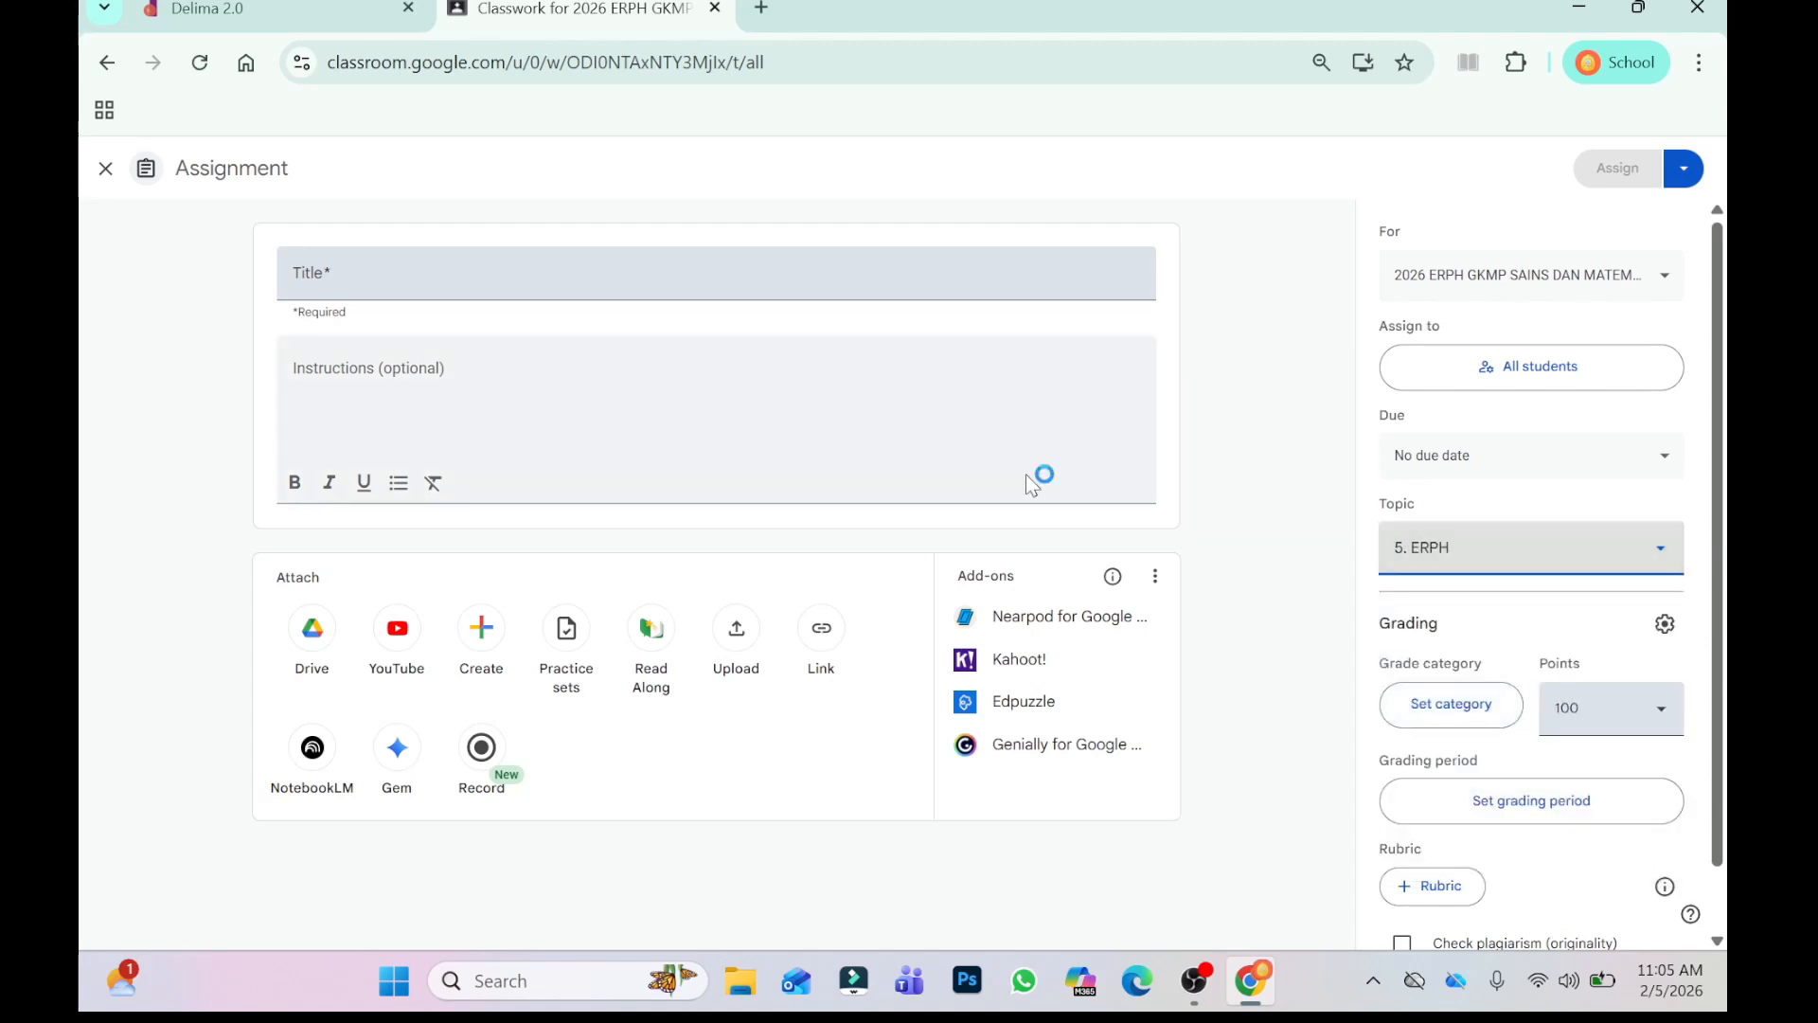
- Title the assignment M4 (2.2.26-6.2.26) and assign it to the class
left_click(378, 286)
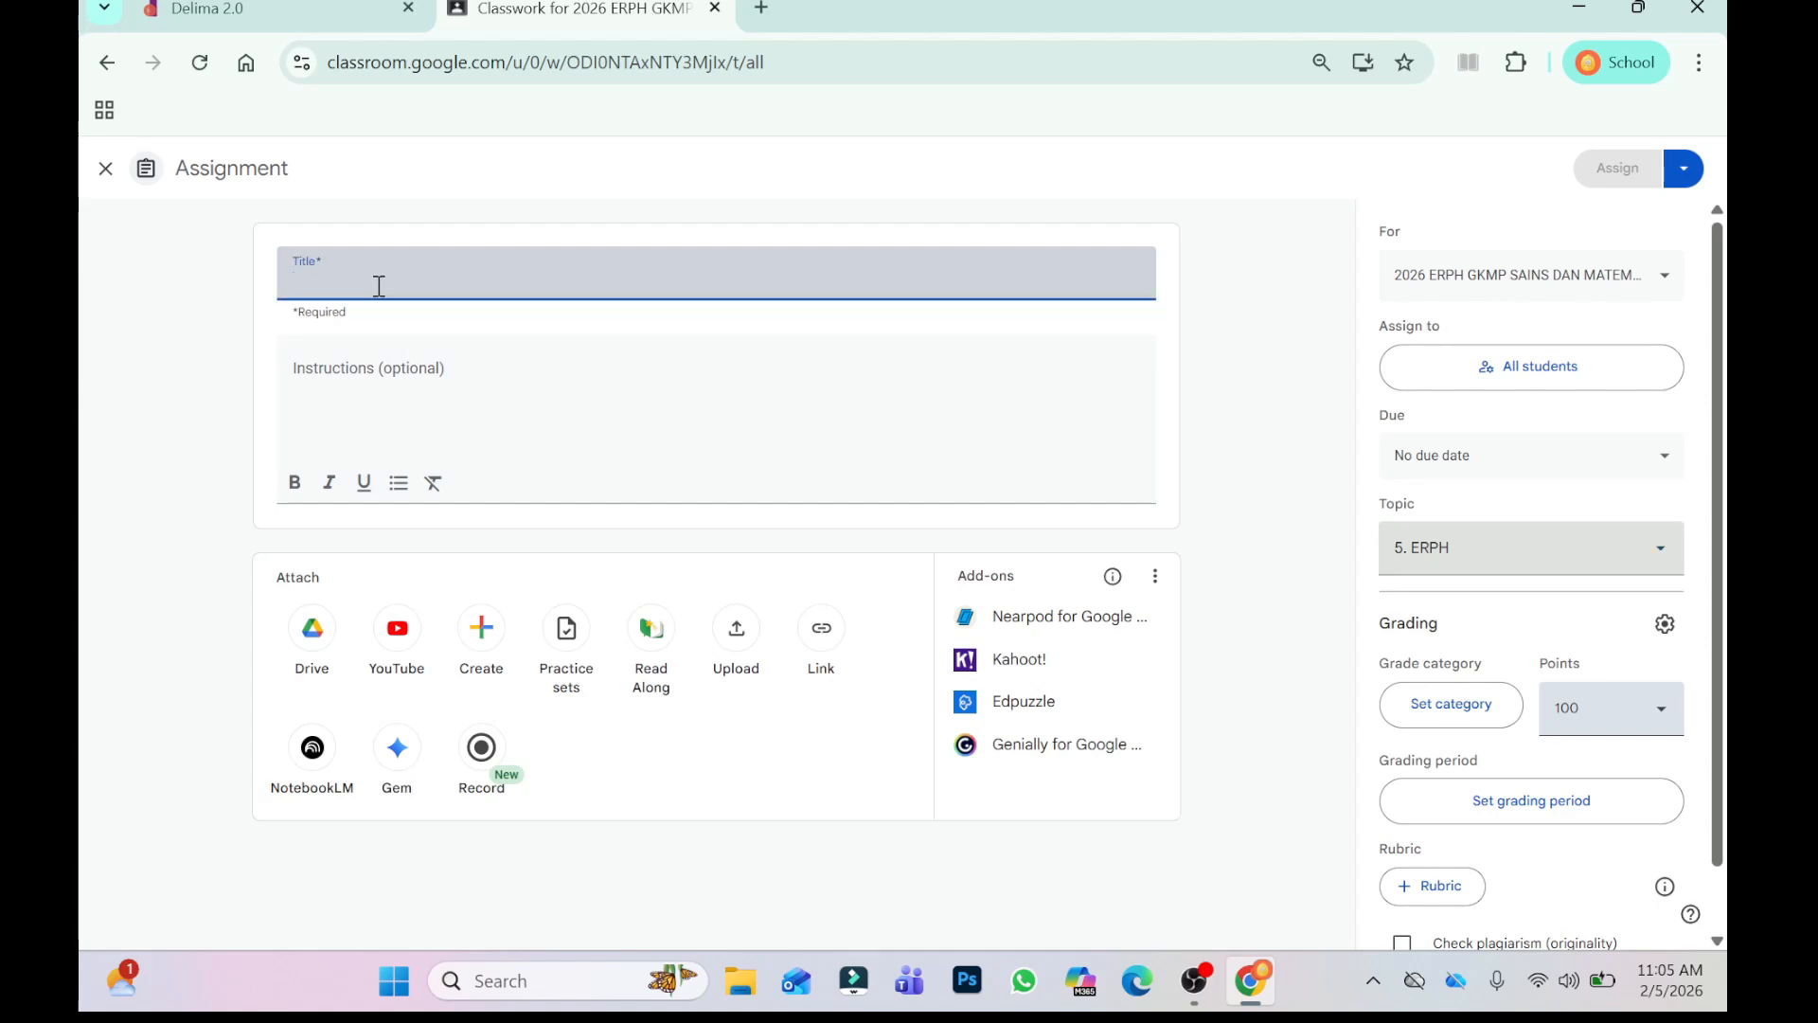
type("M4 (")
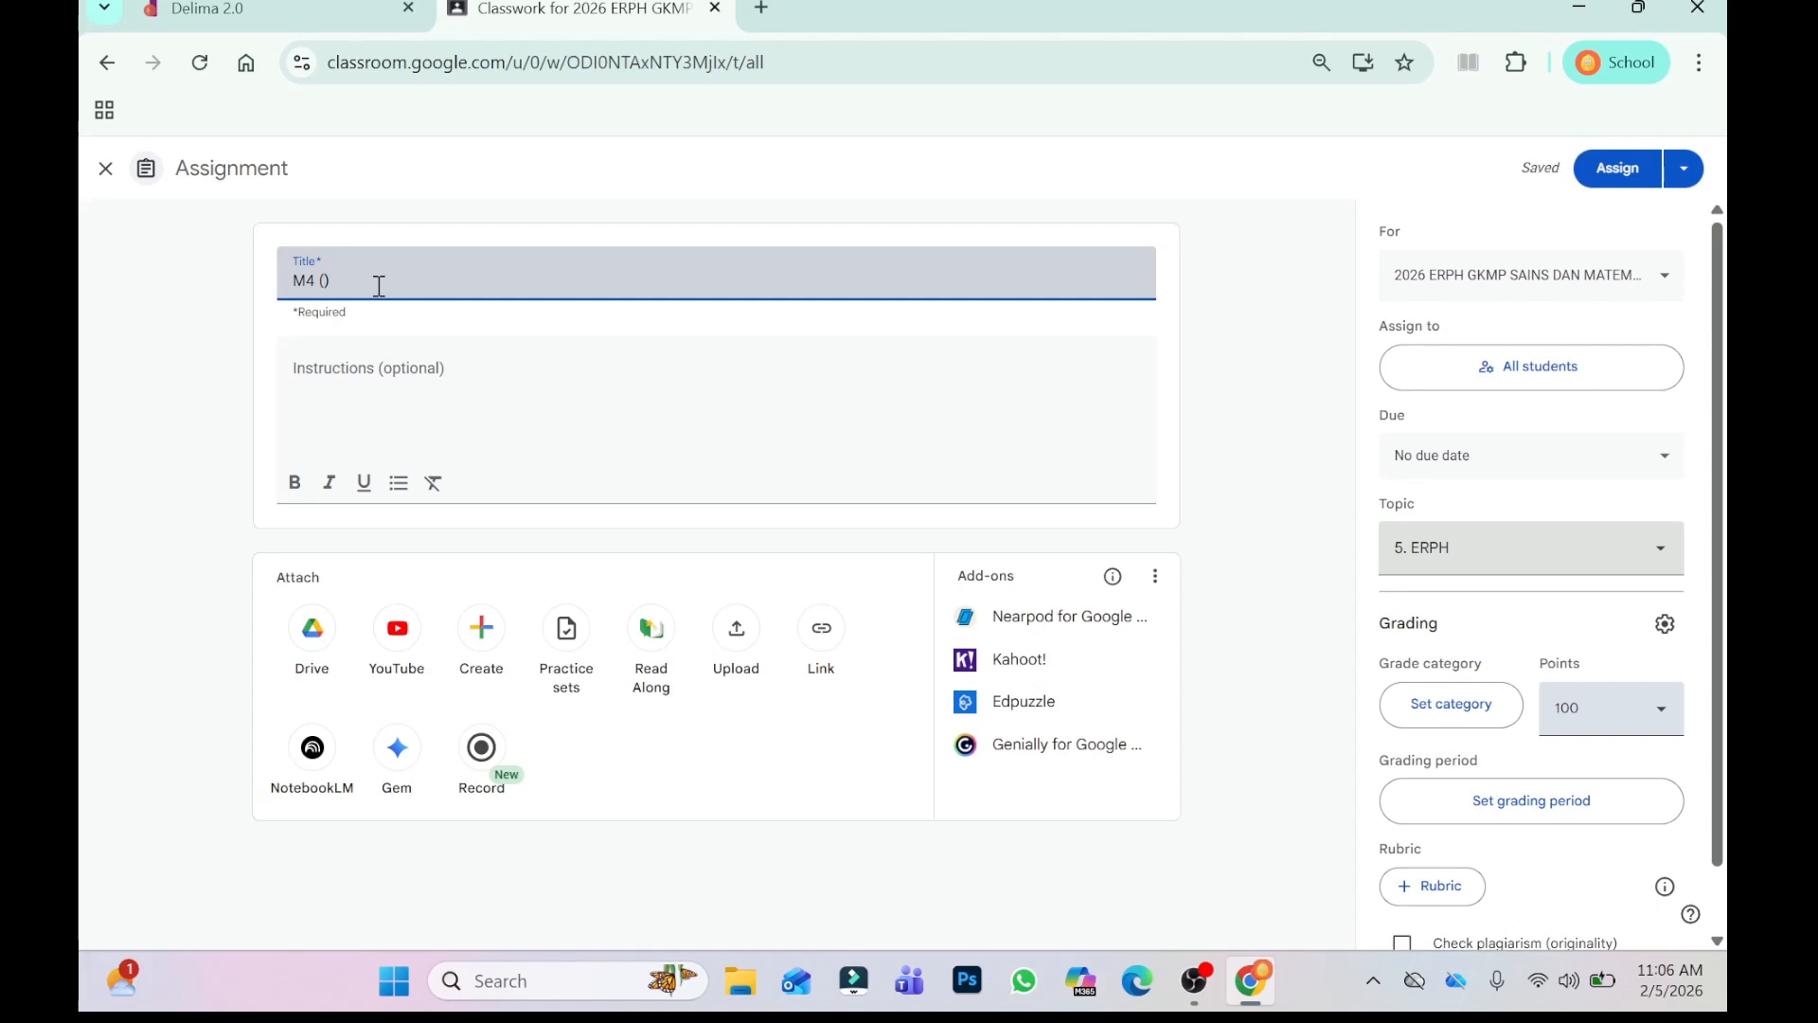
type("2.2.26-")
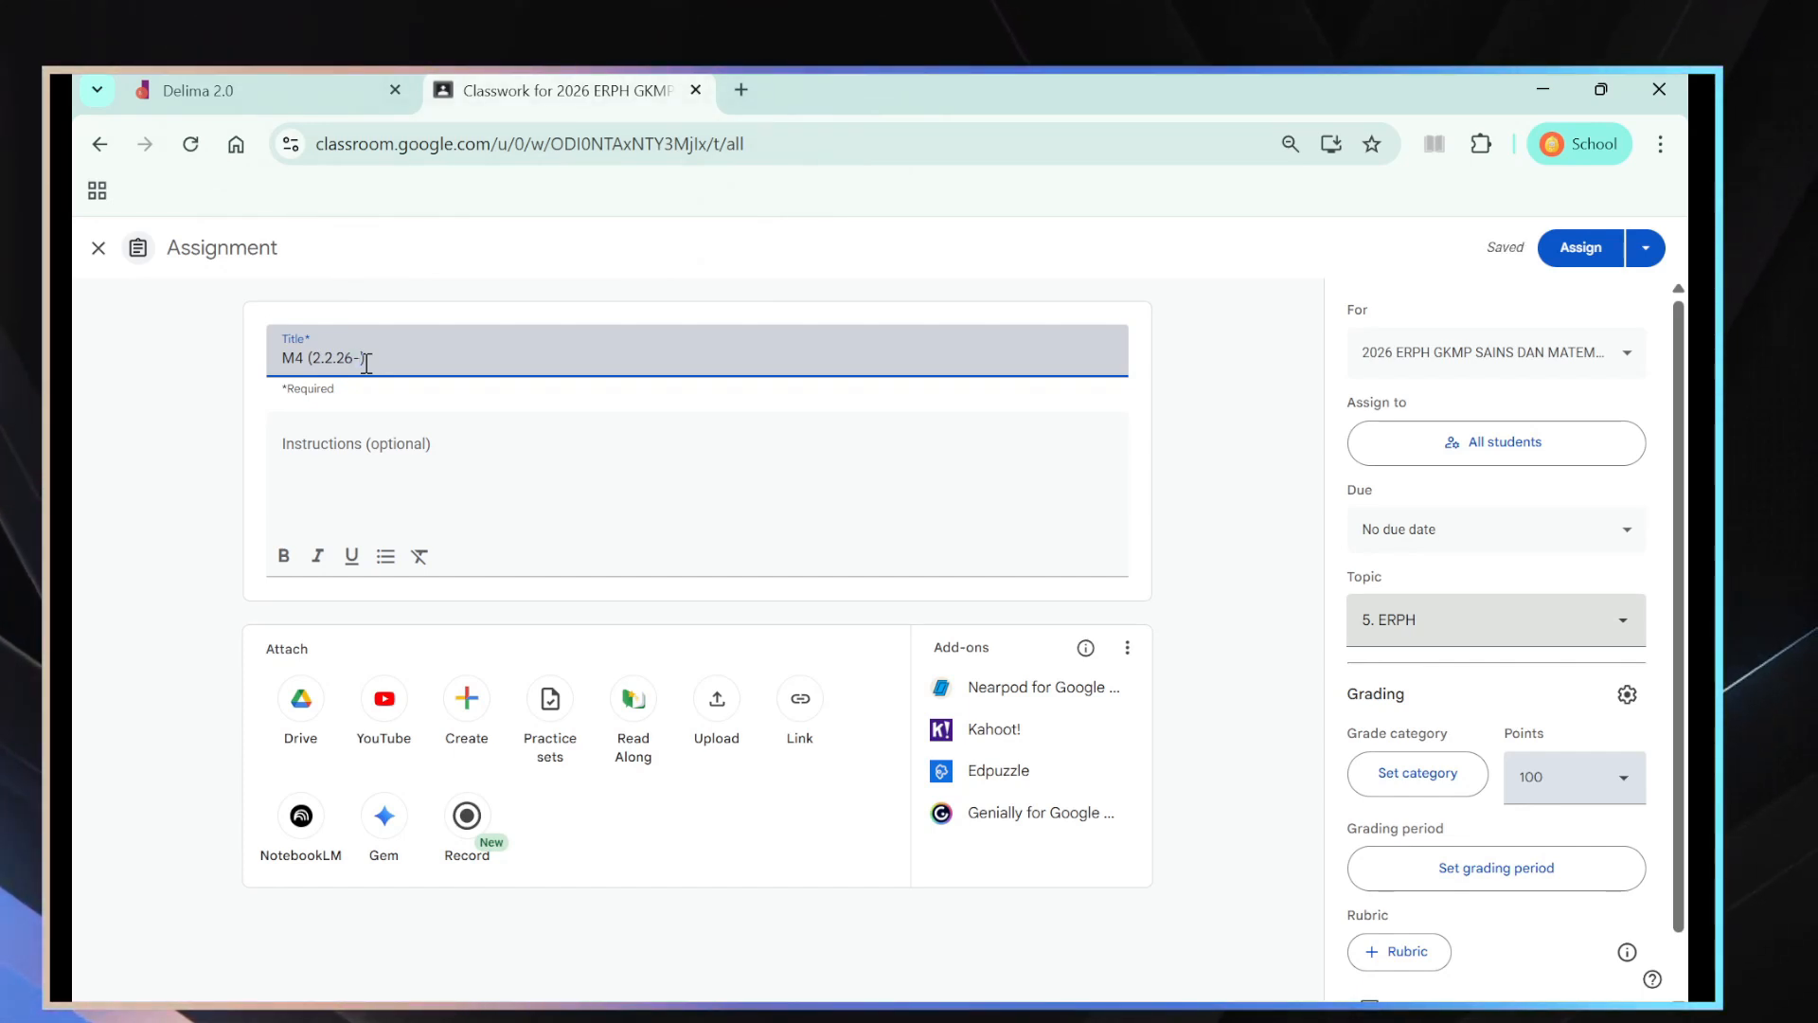
type("6.2.2")
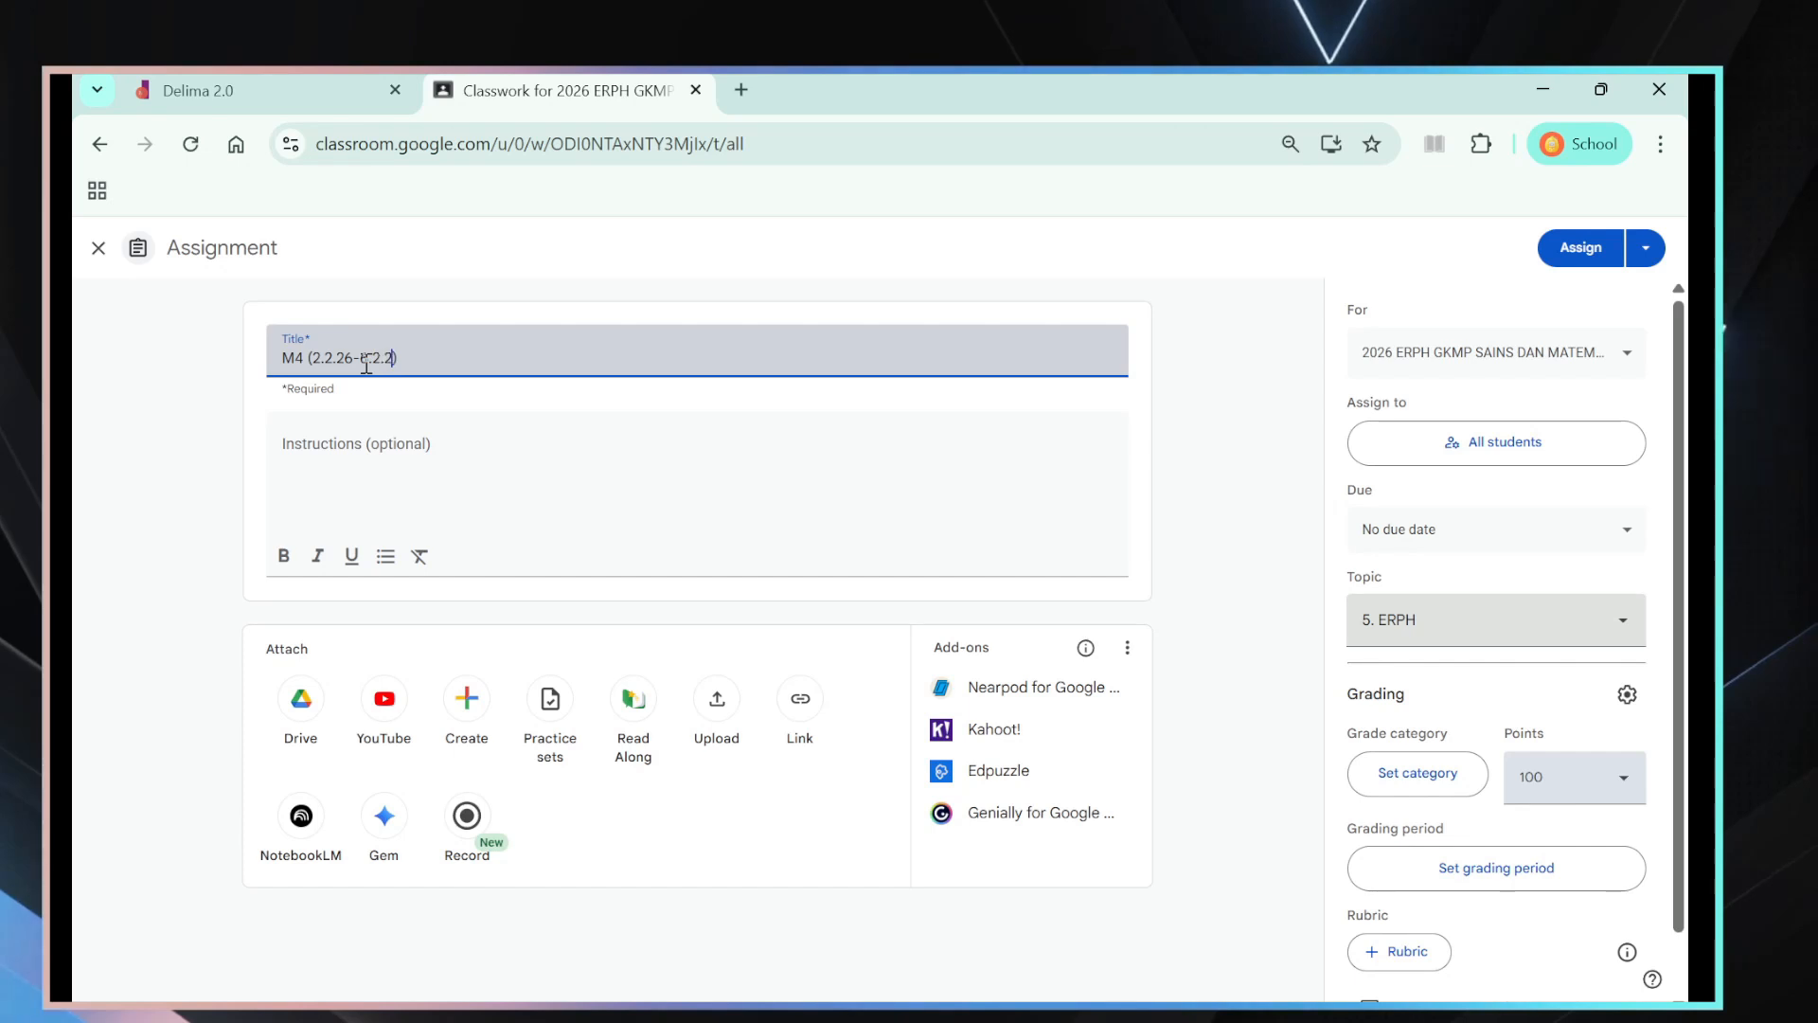
type("6")
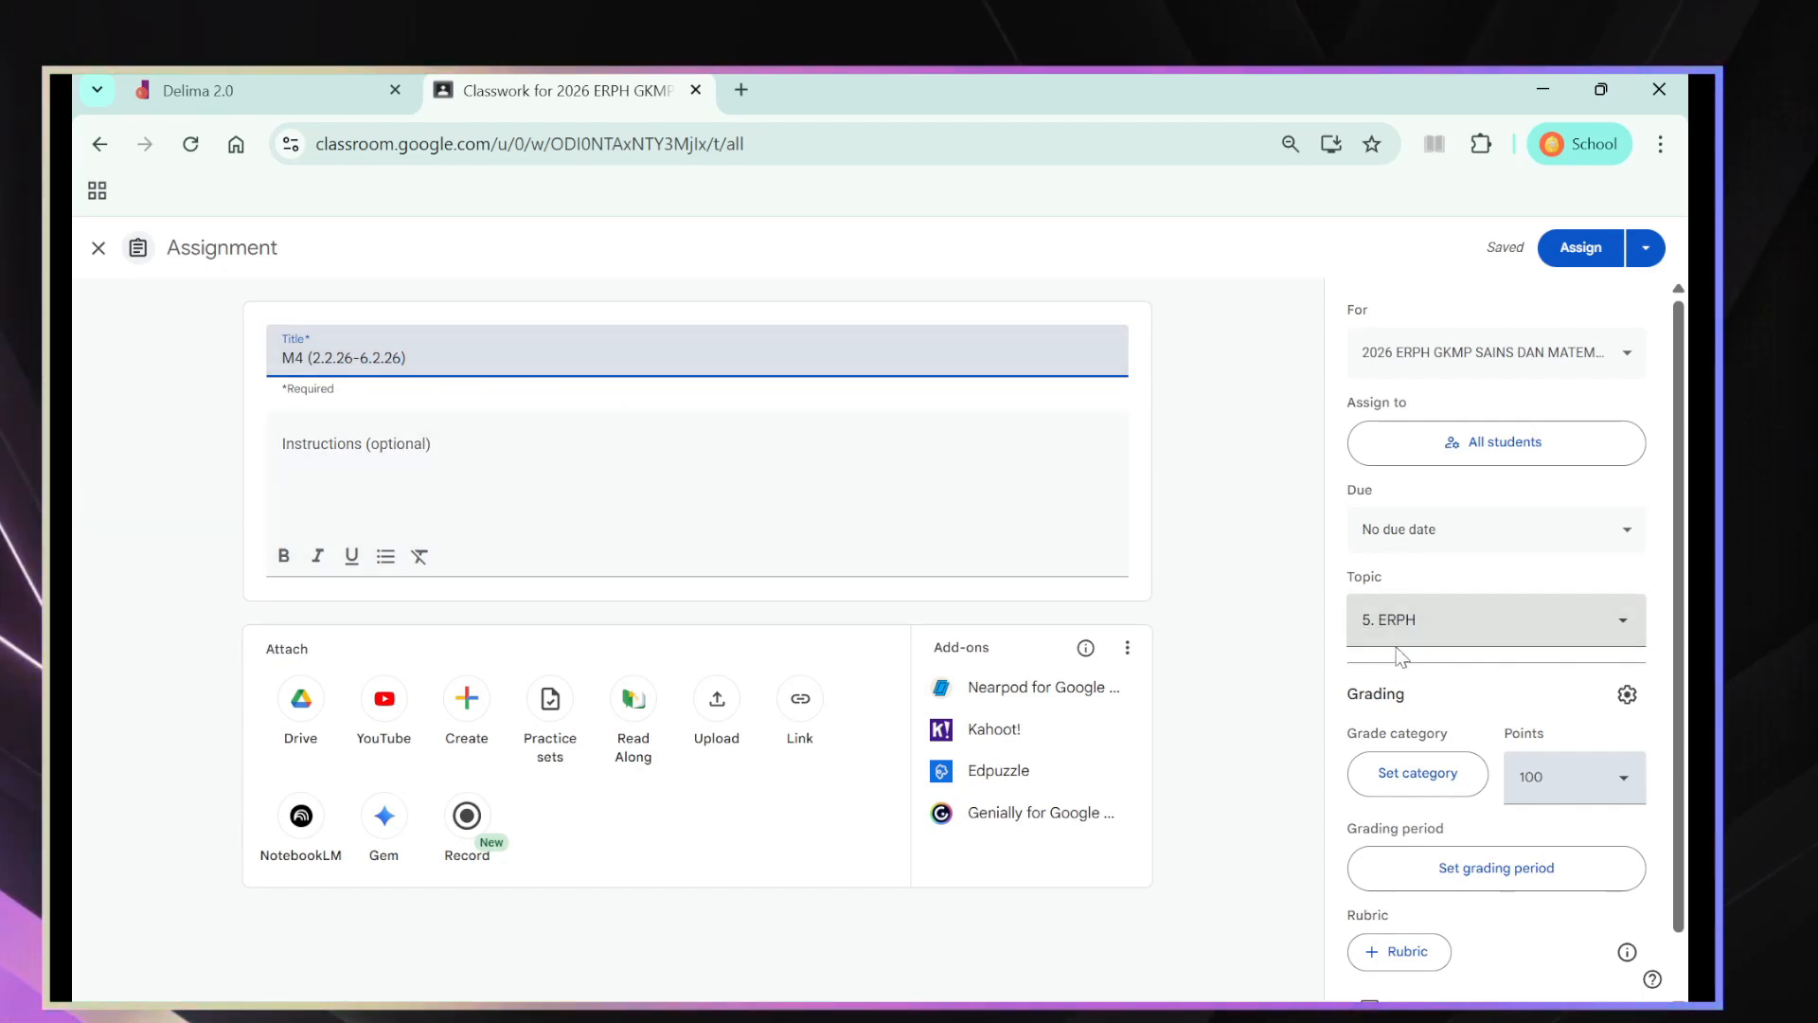
left_click(1581, 252)
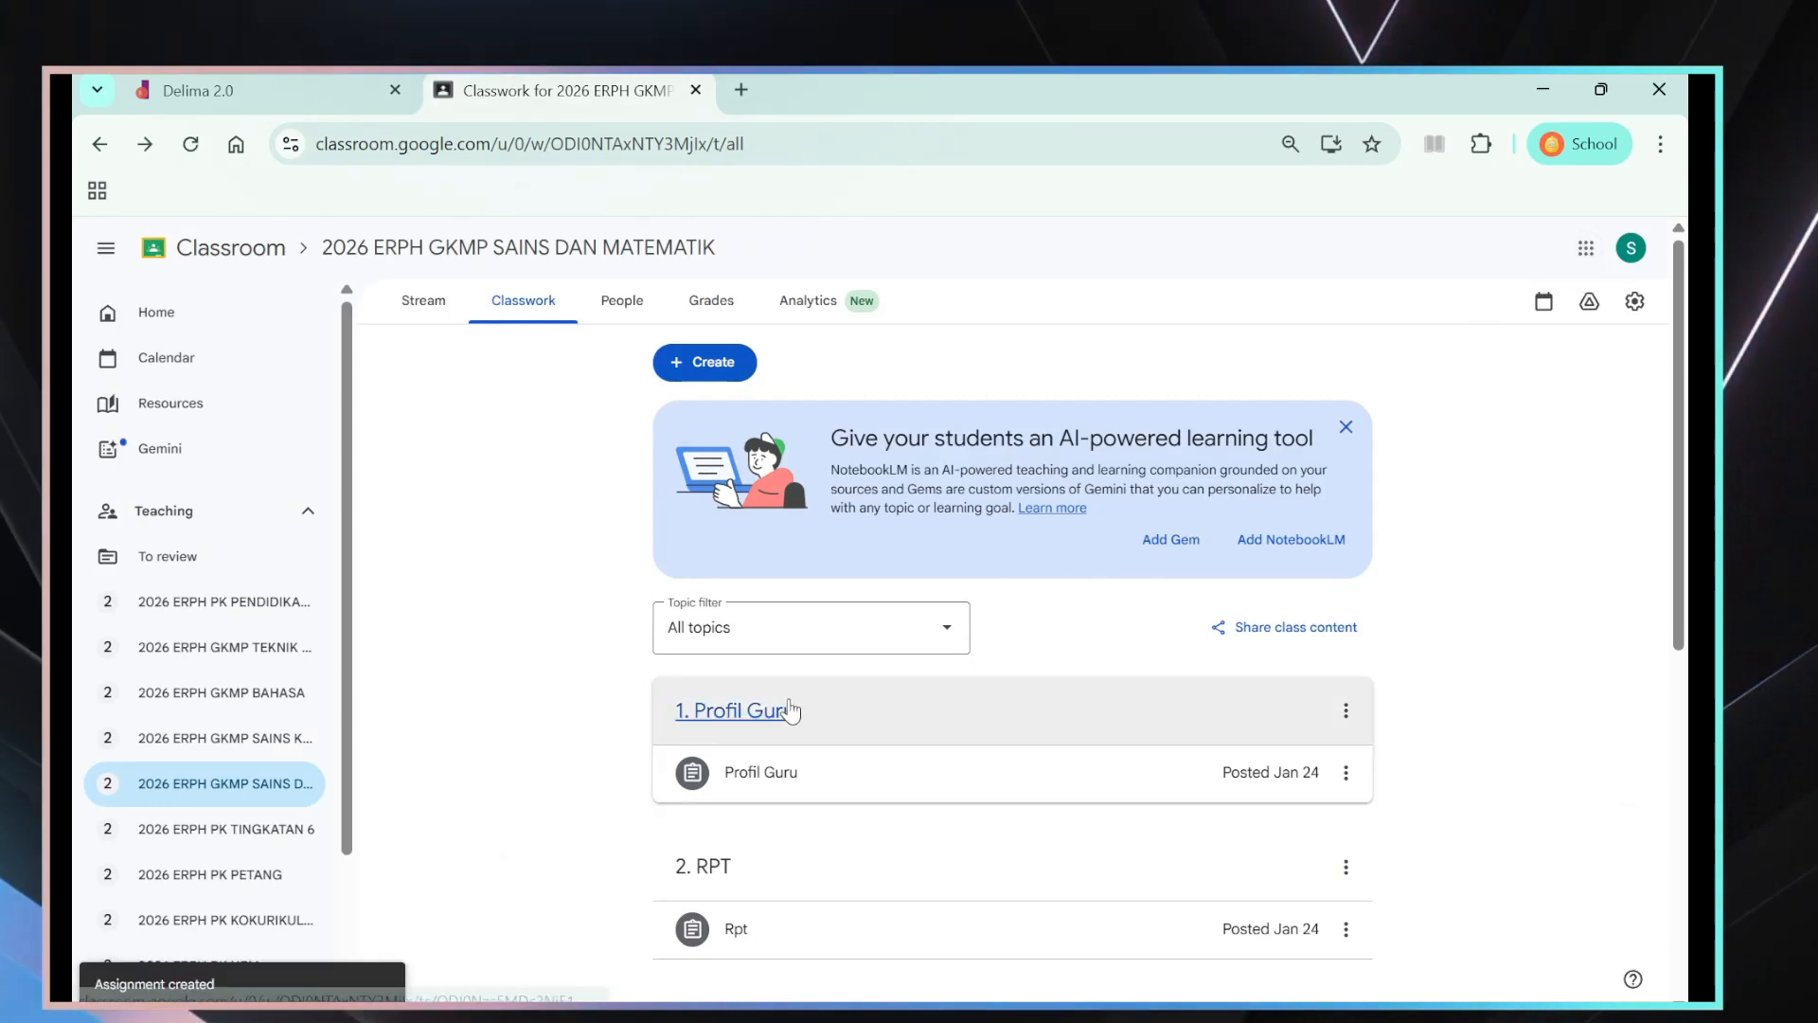
- Start another assignment in the class and create a new topic named 6. ABM for it
scroll(790, 710, "down", 7)
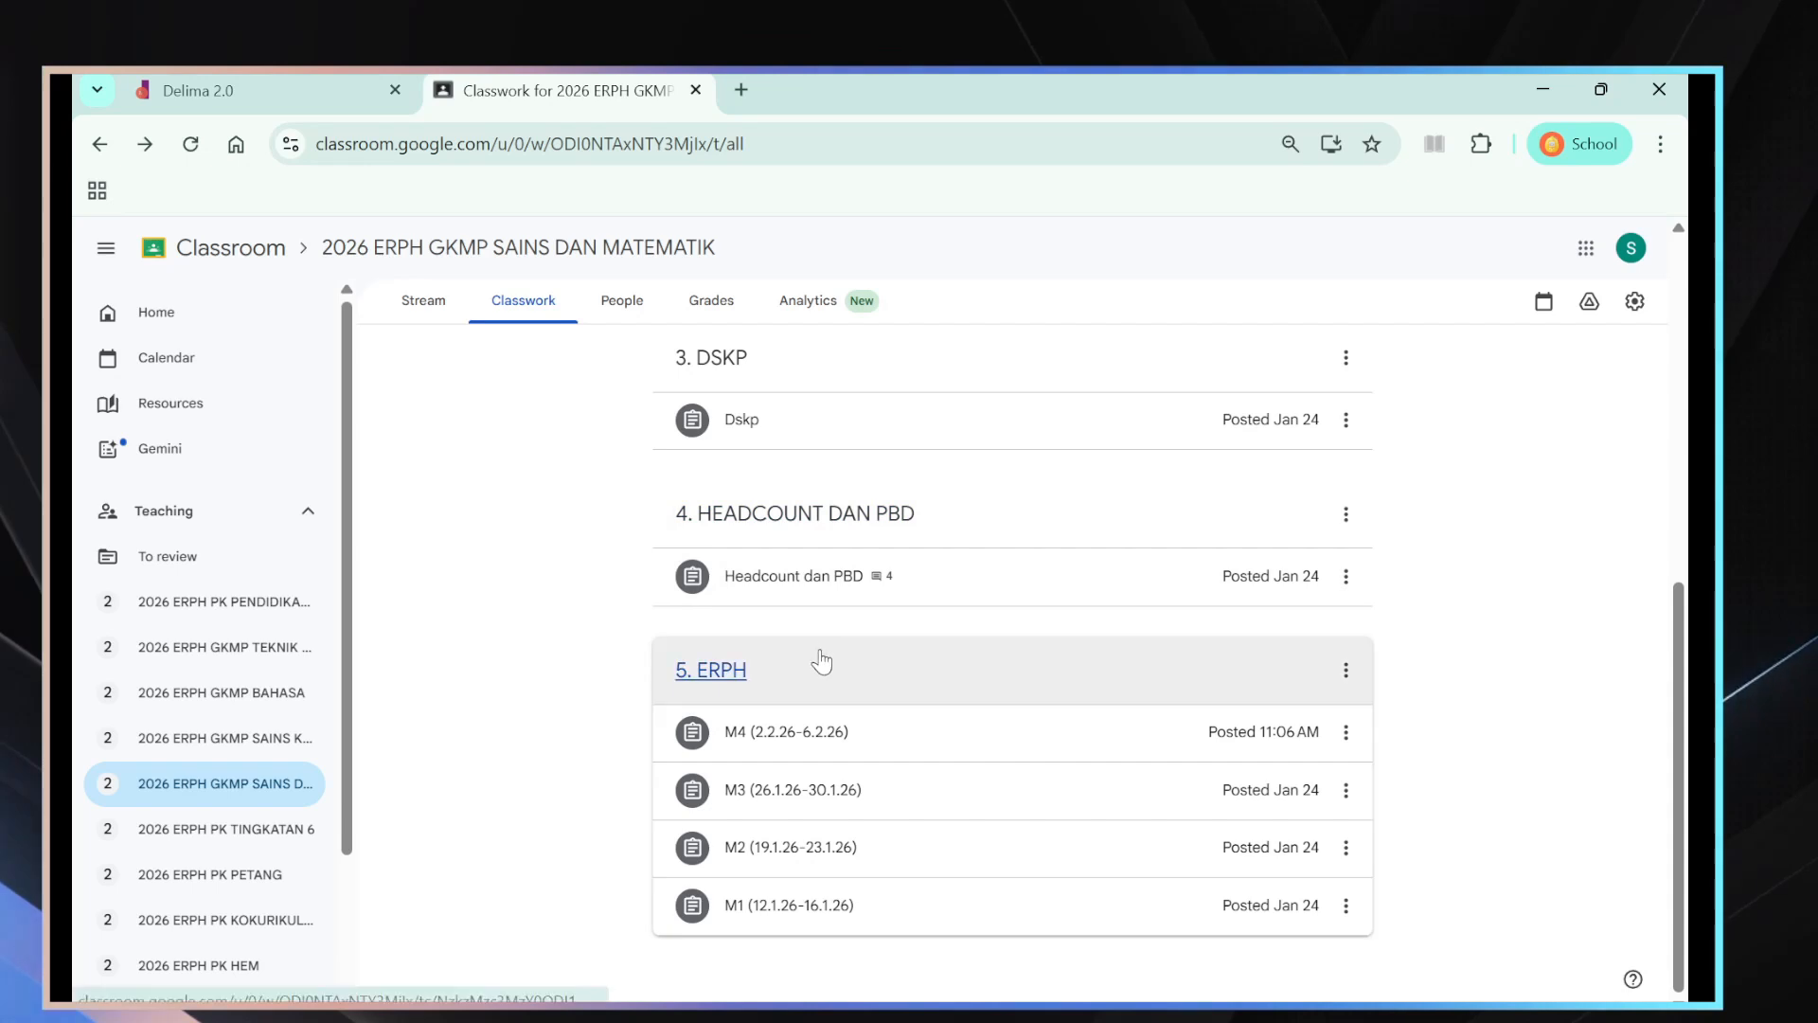
scroll(817, 663, "up", 3)
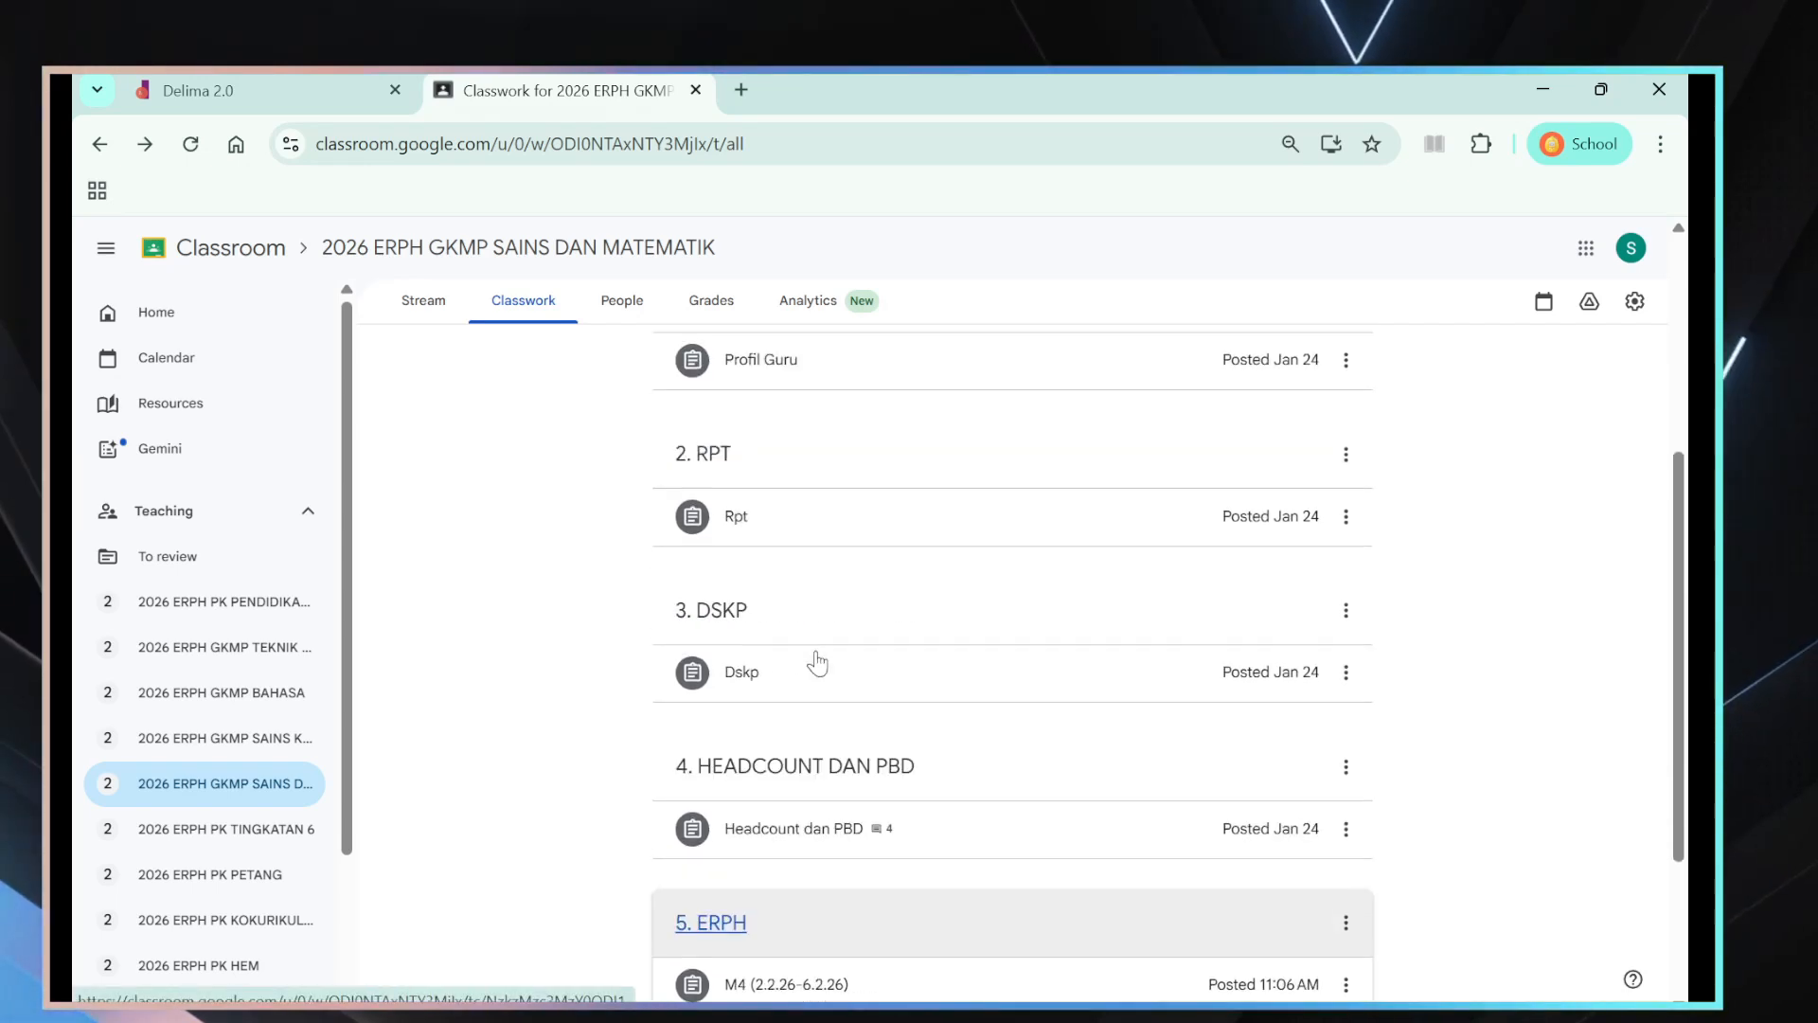
scroll(817, 662, "down", 3)
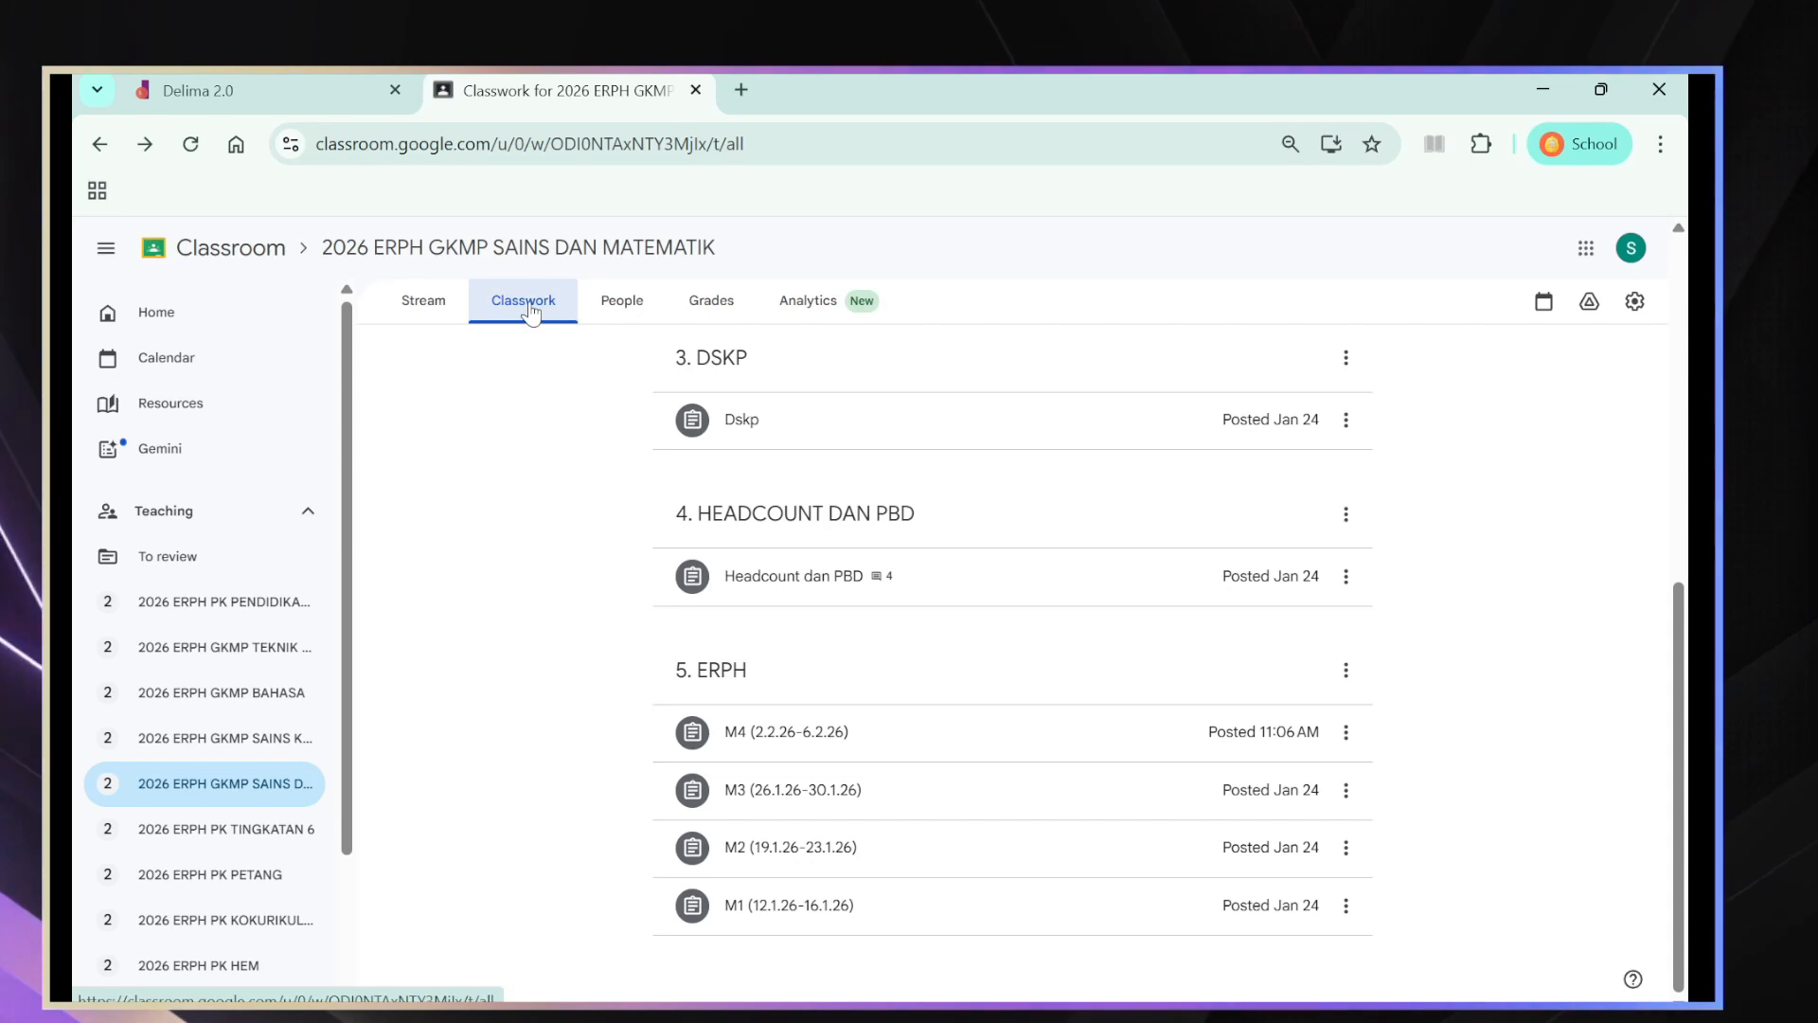
scroll(612, 455, "up", 7)
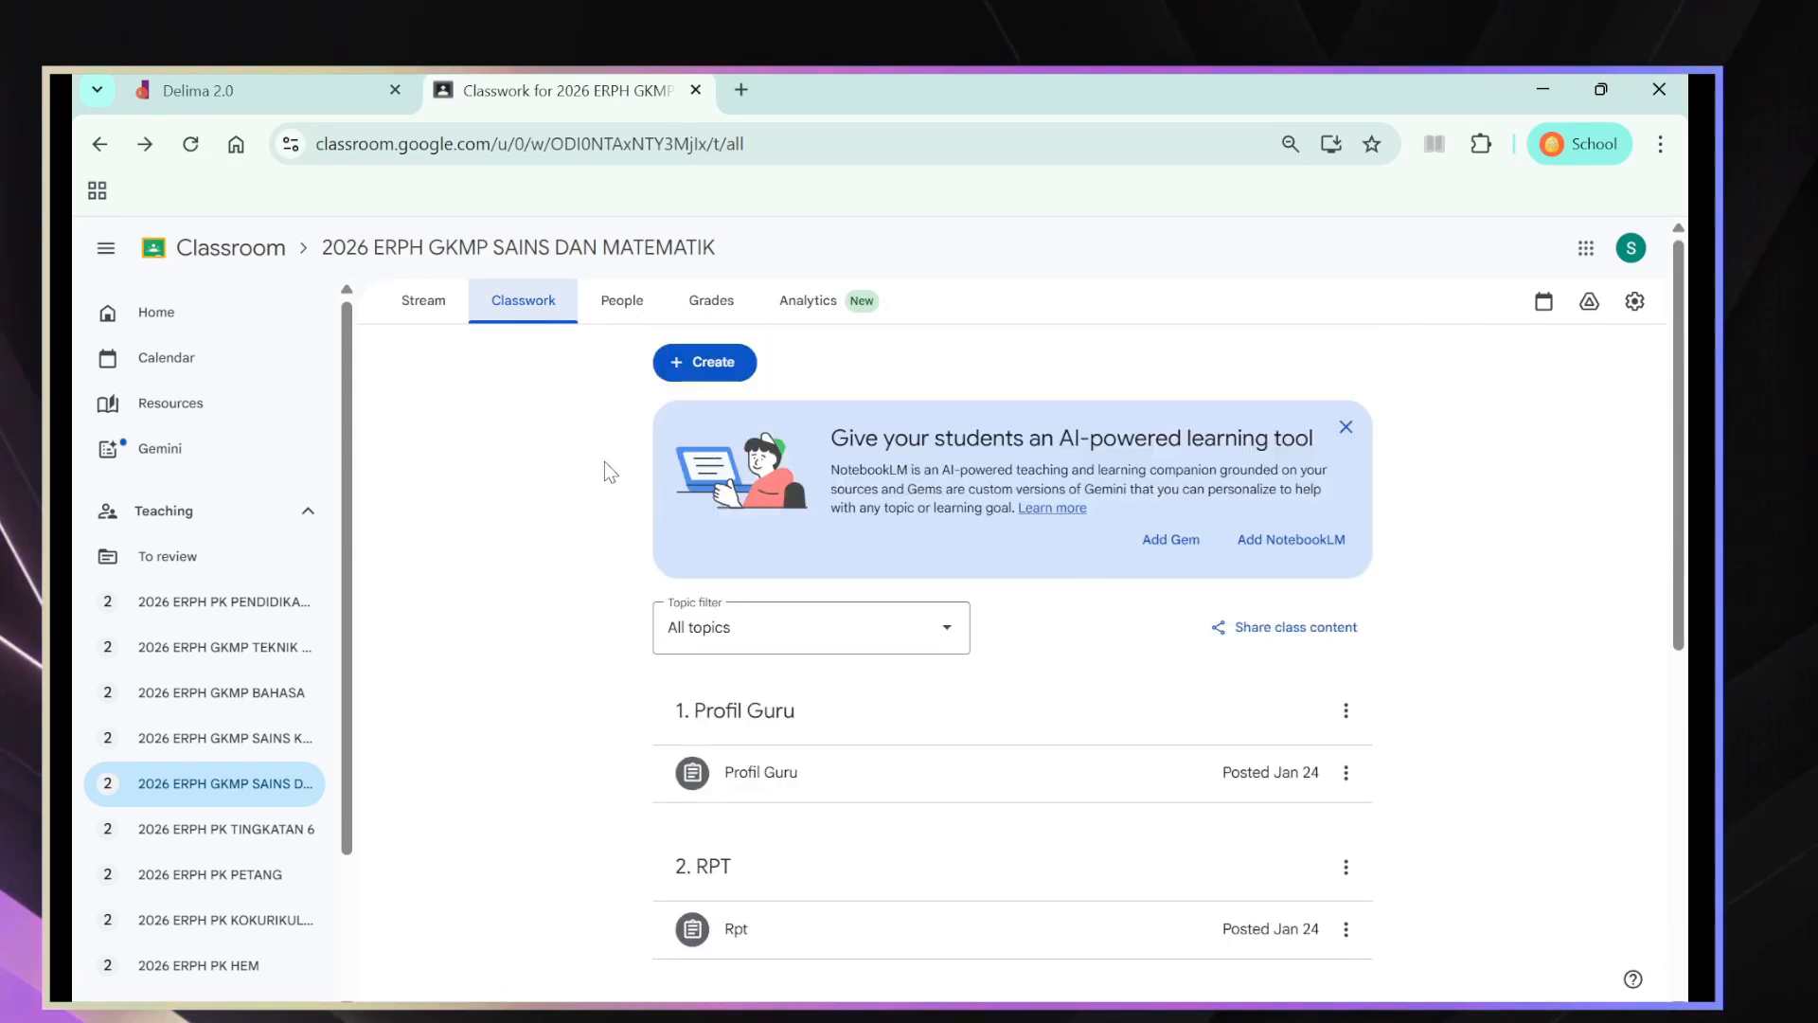
left_click(737, 367)
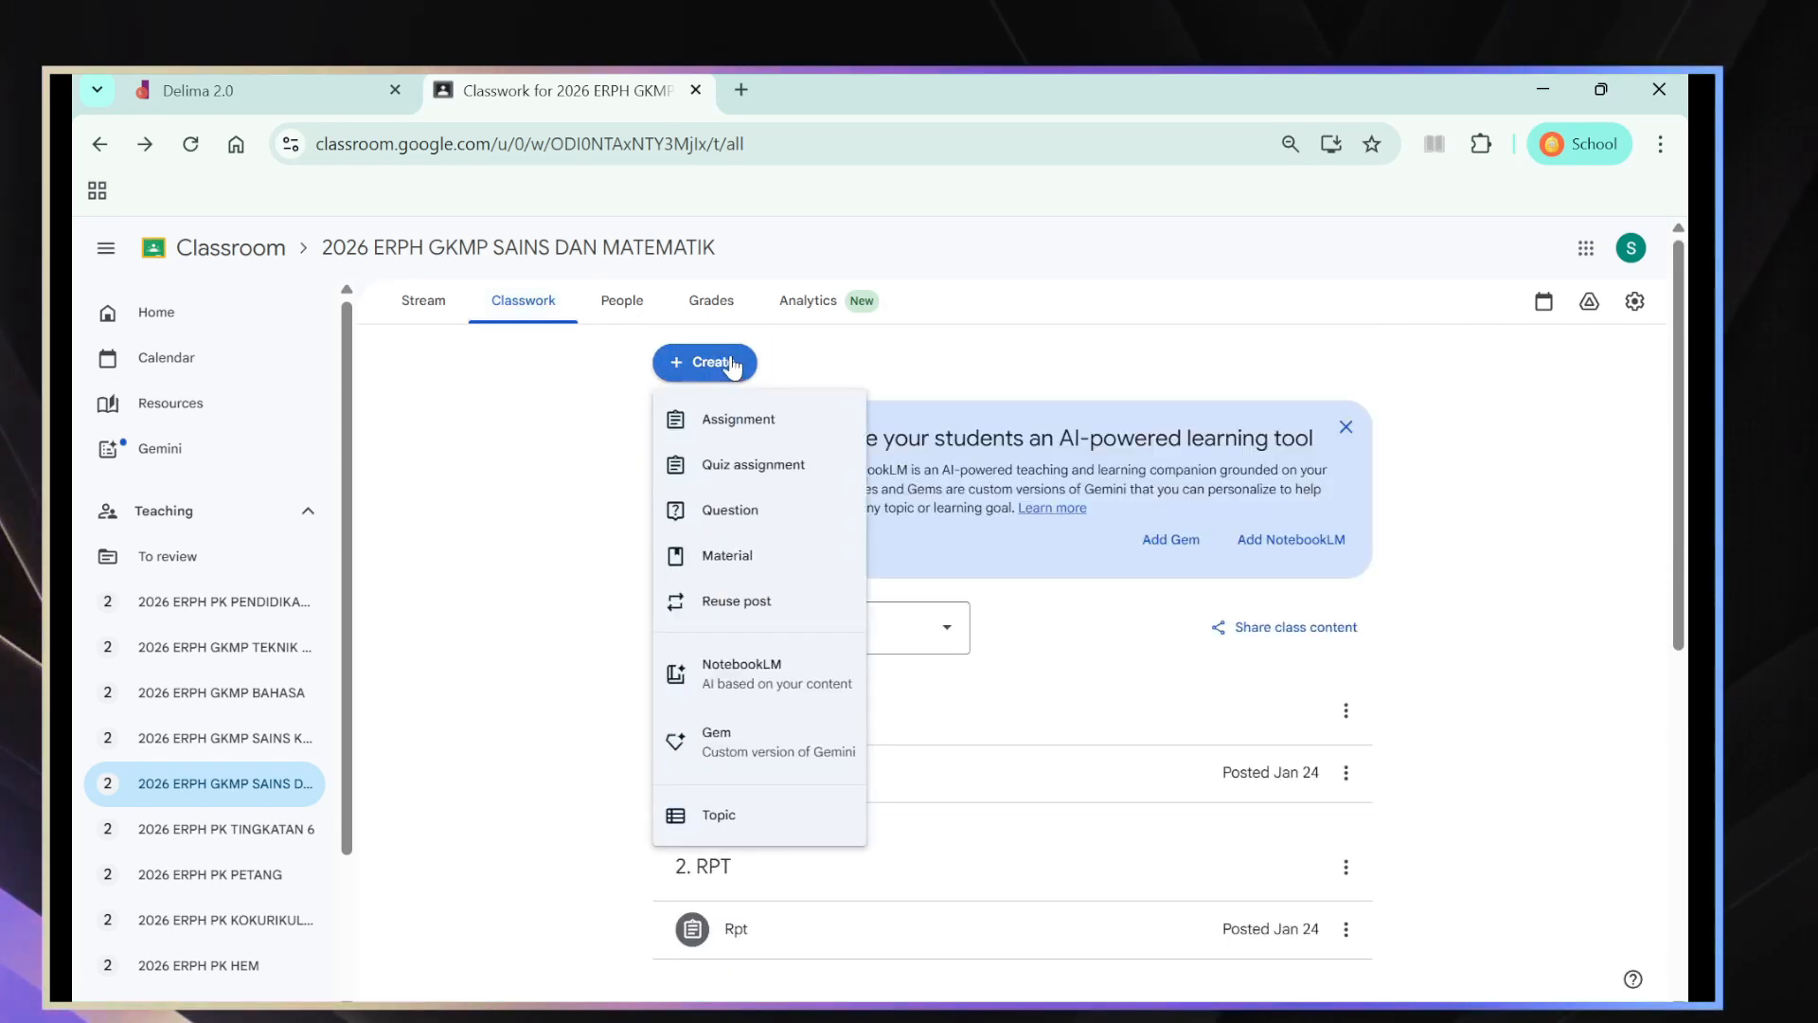
left_click(742, 419)
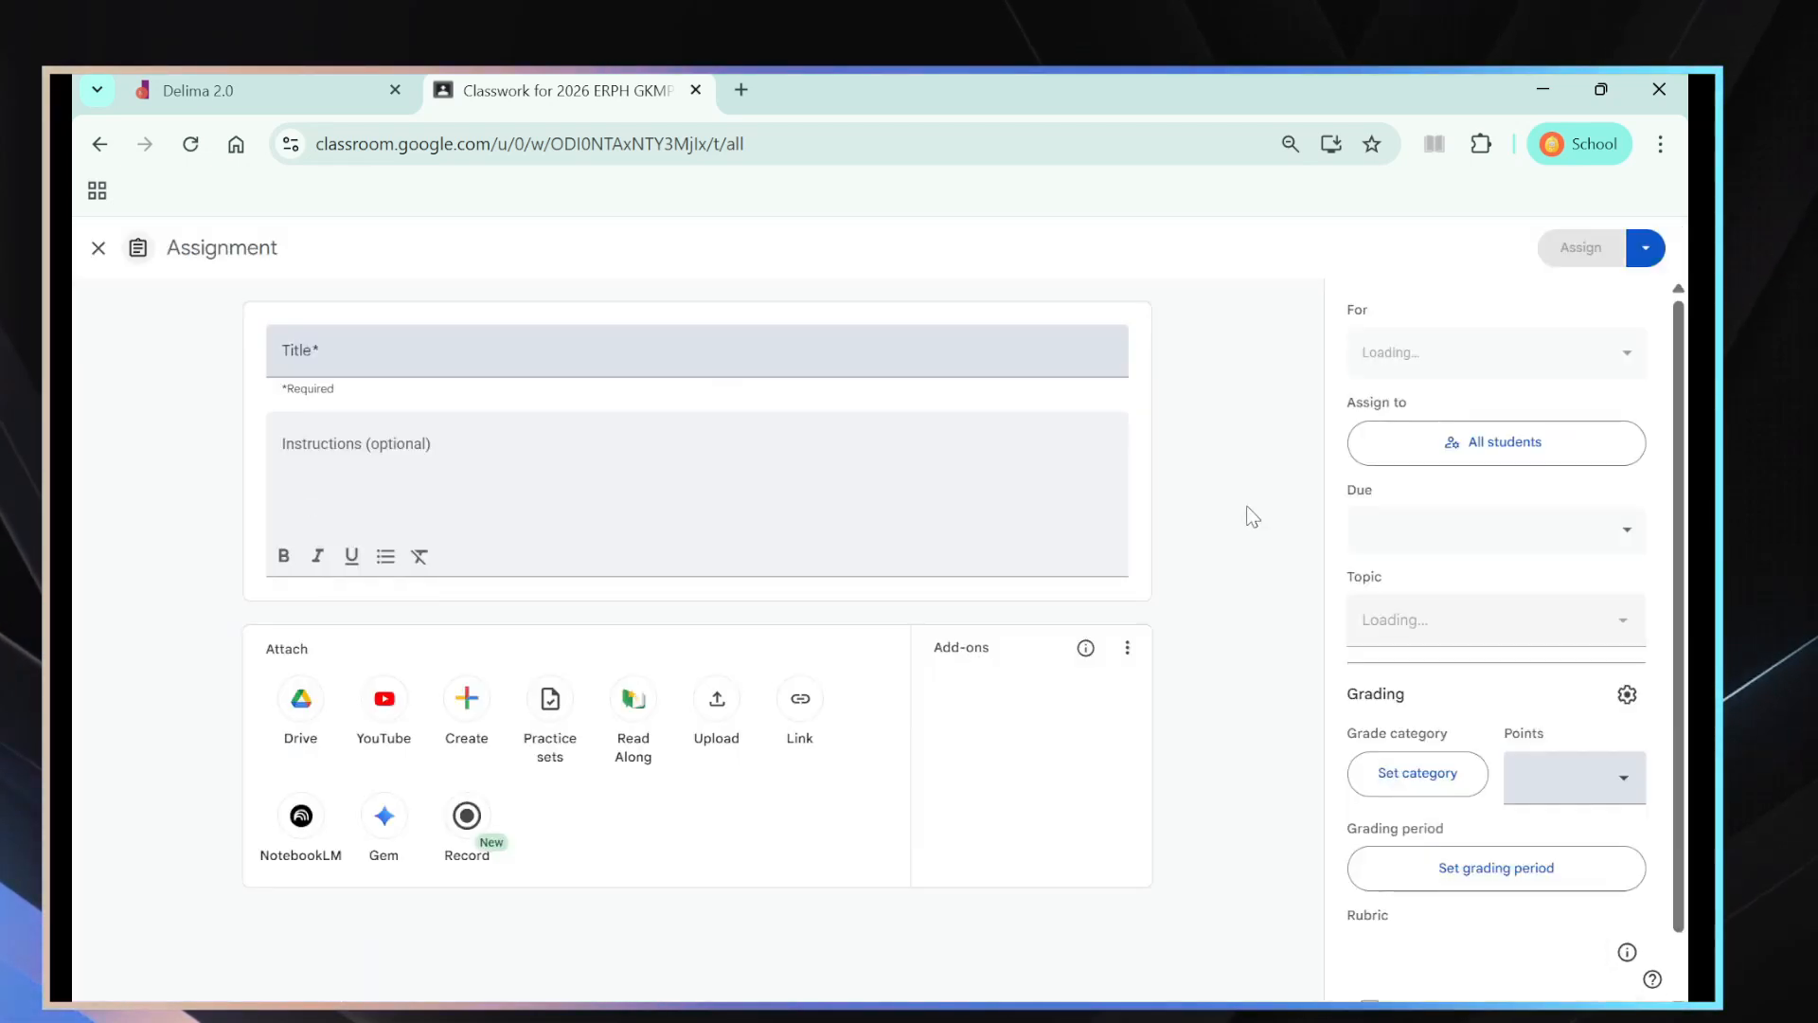
left_click(1612, 636)
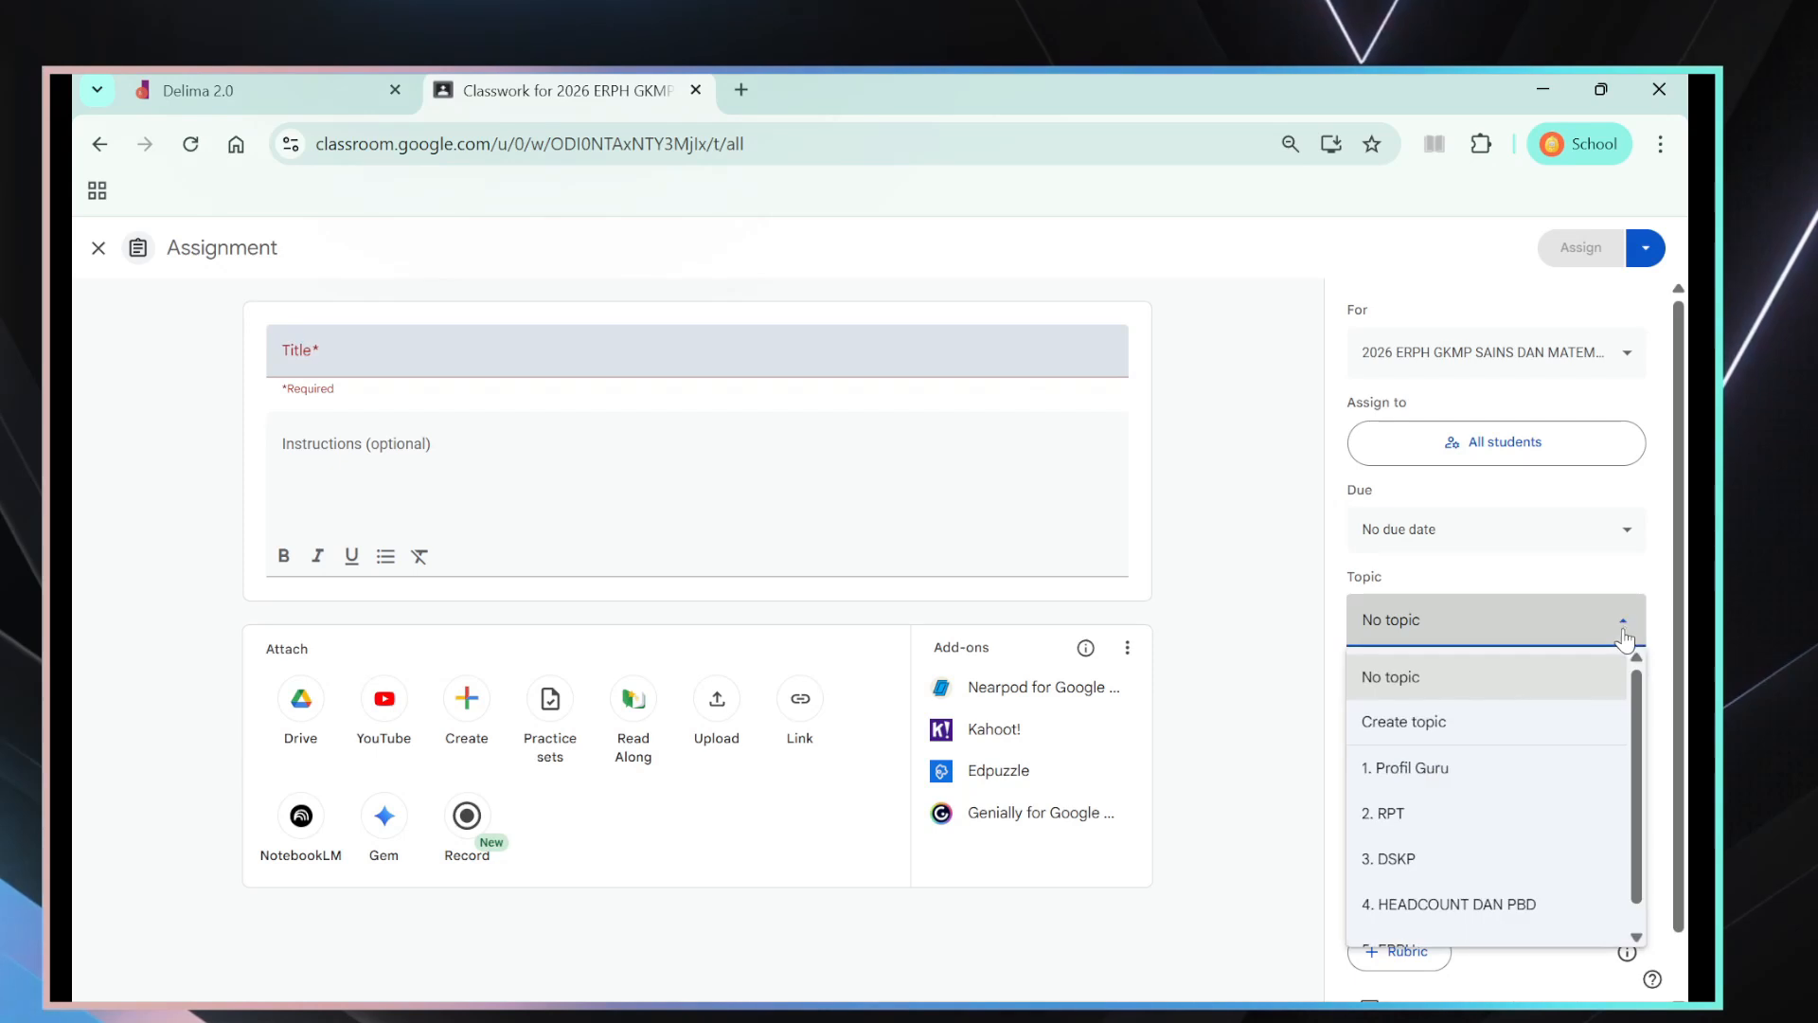
left_click(1440, 728)
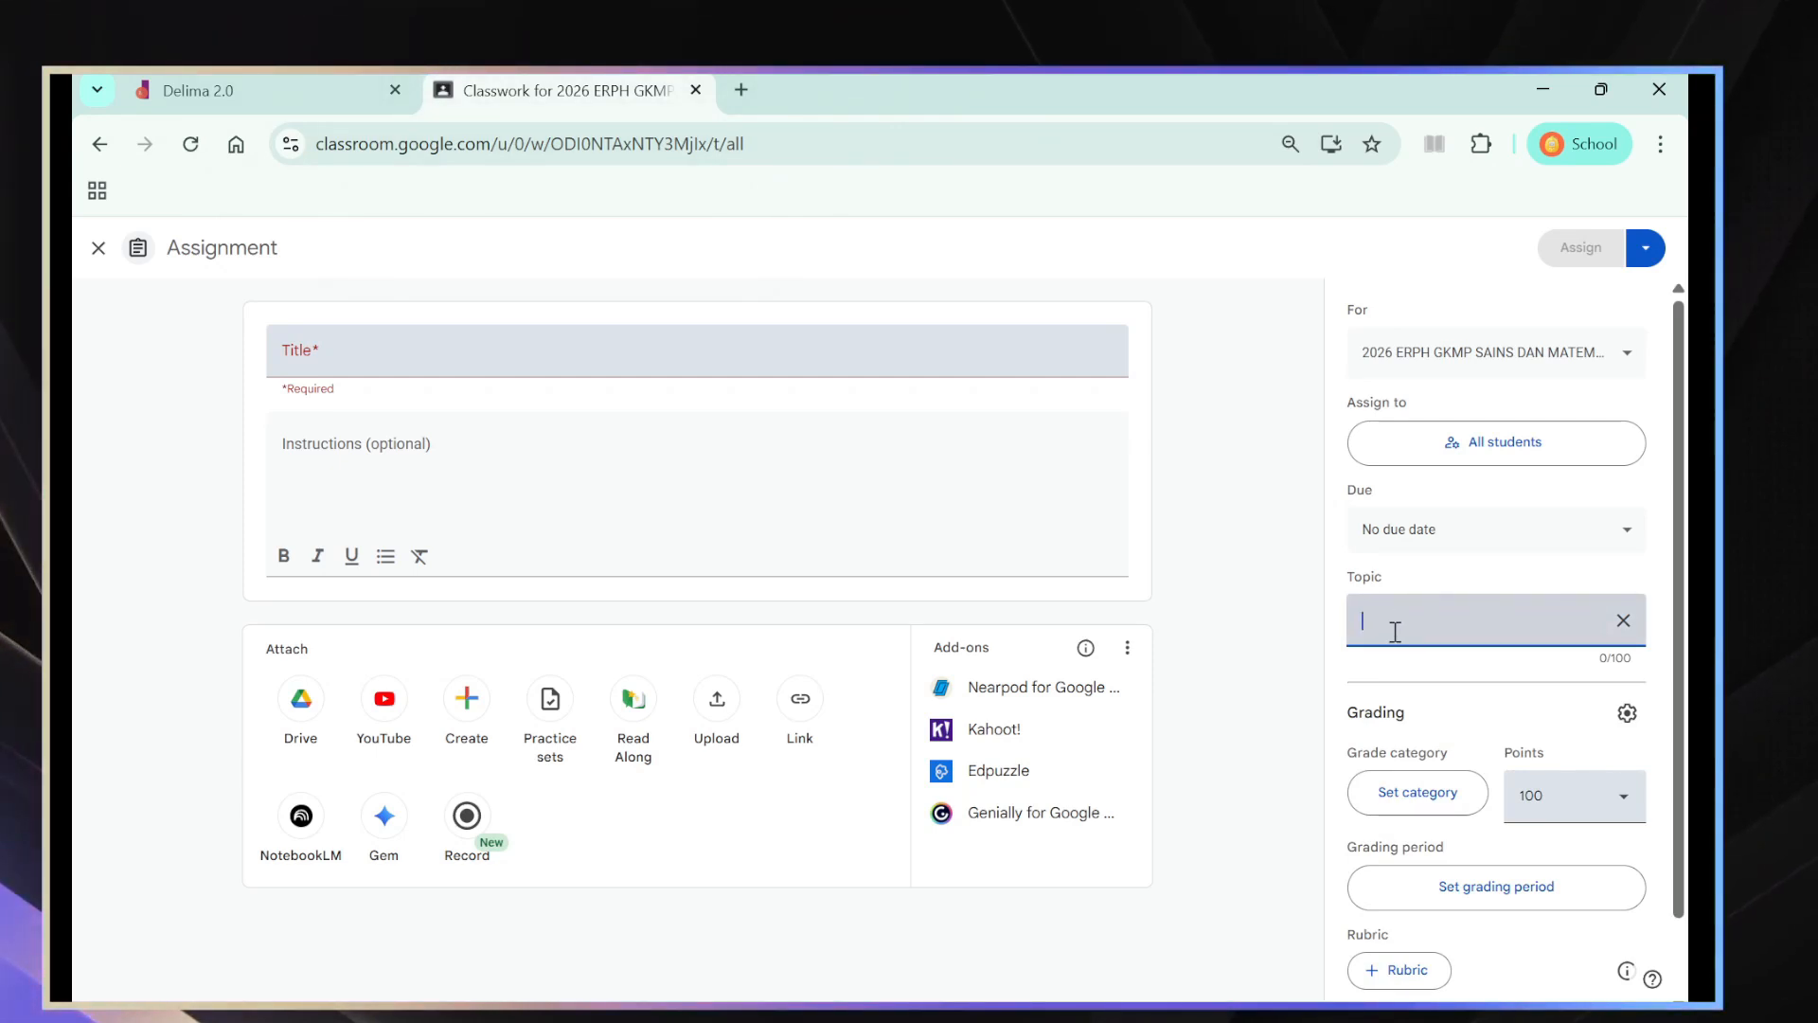
type("6")
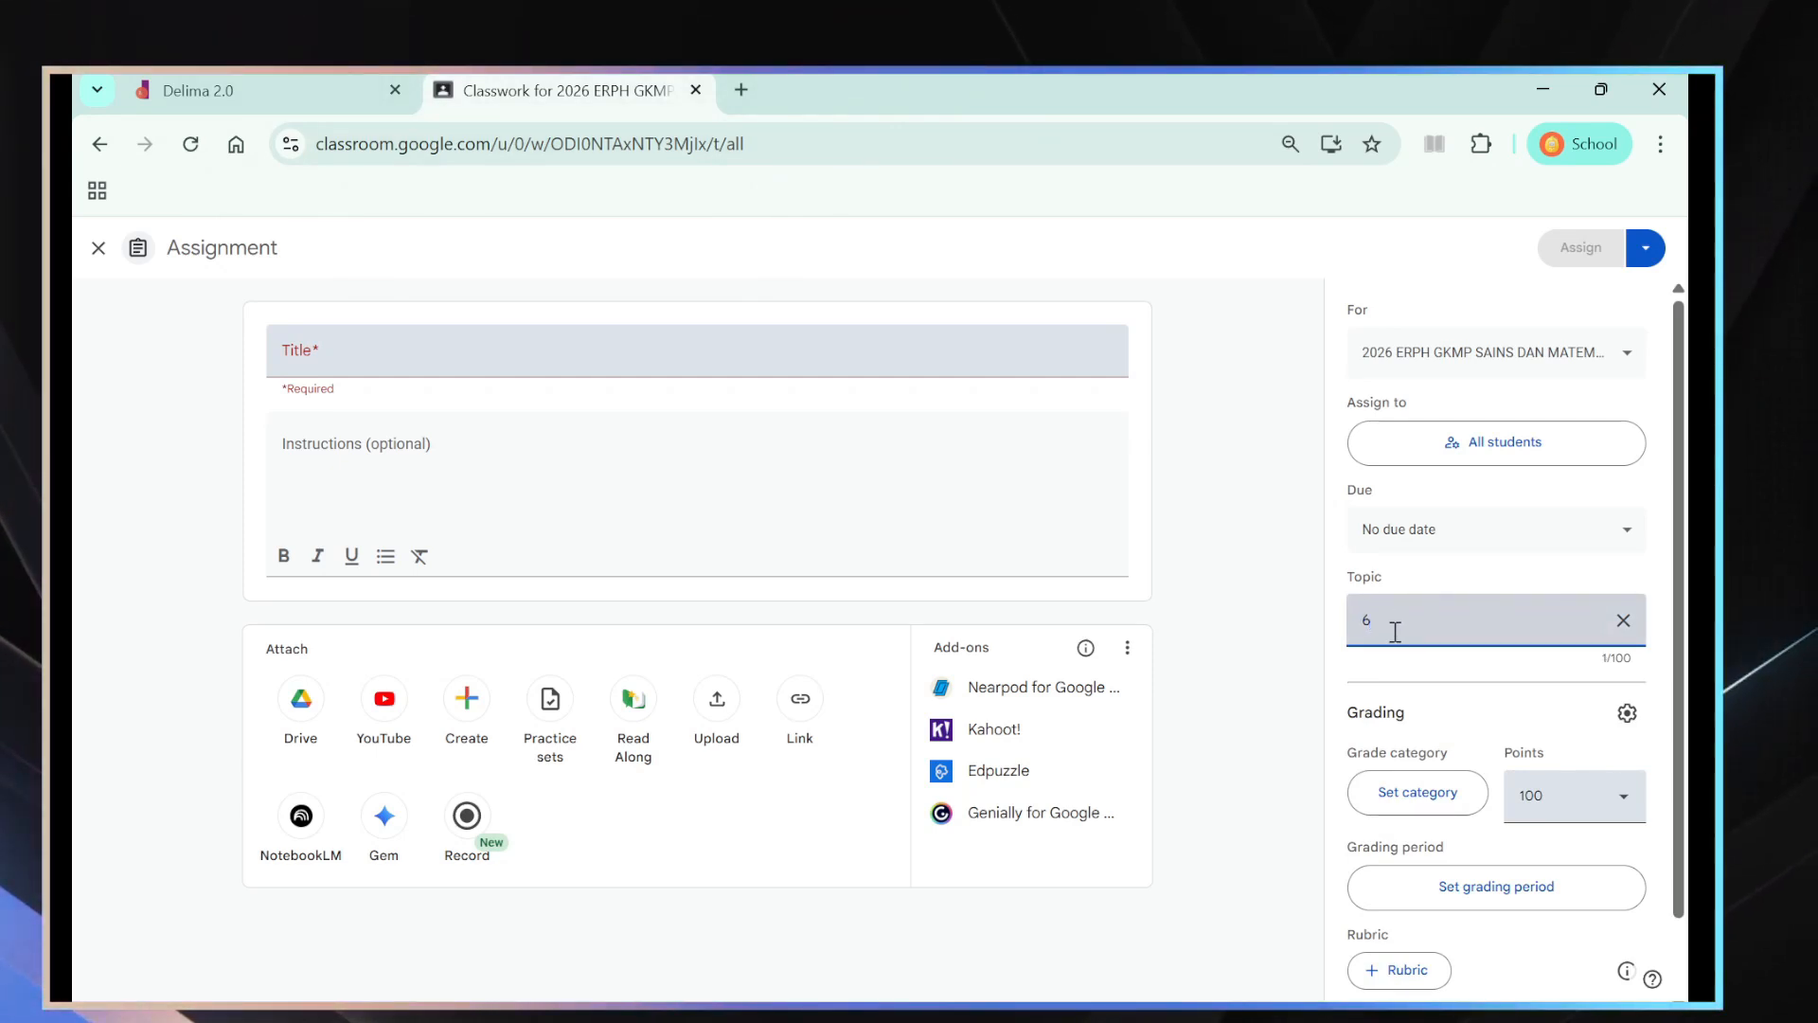
type(". ")
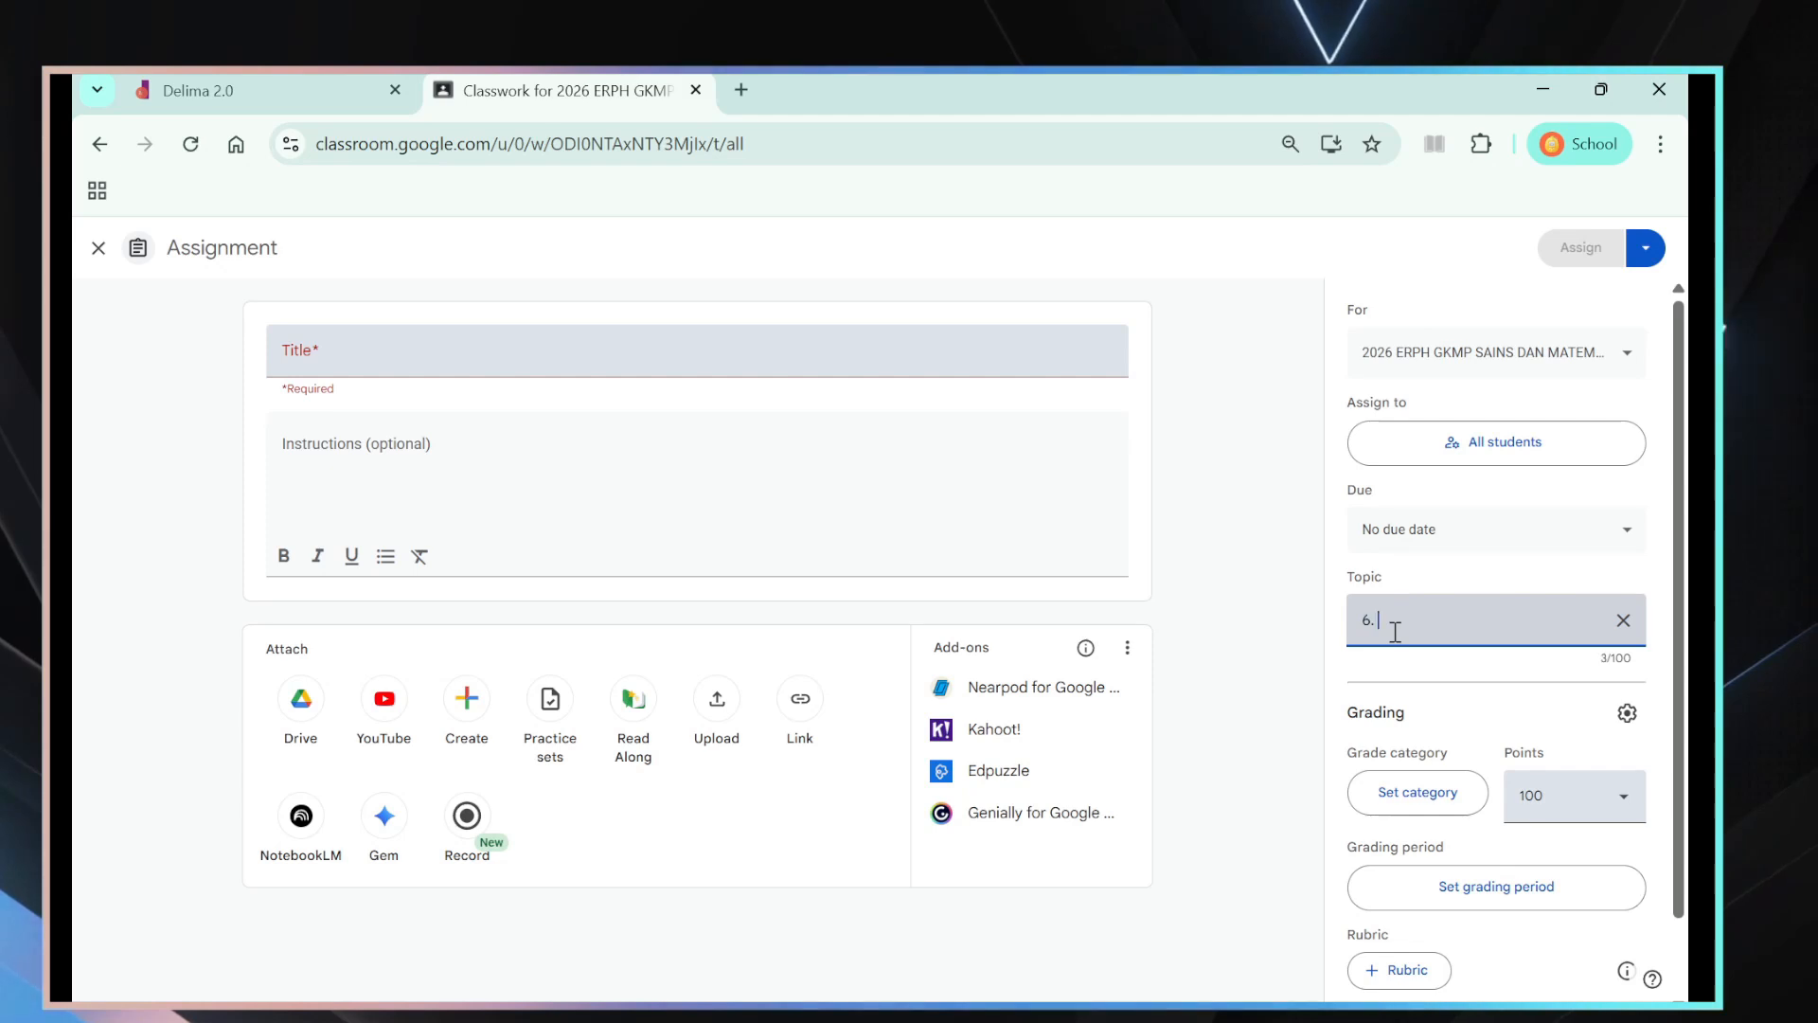
type("ABM")
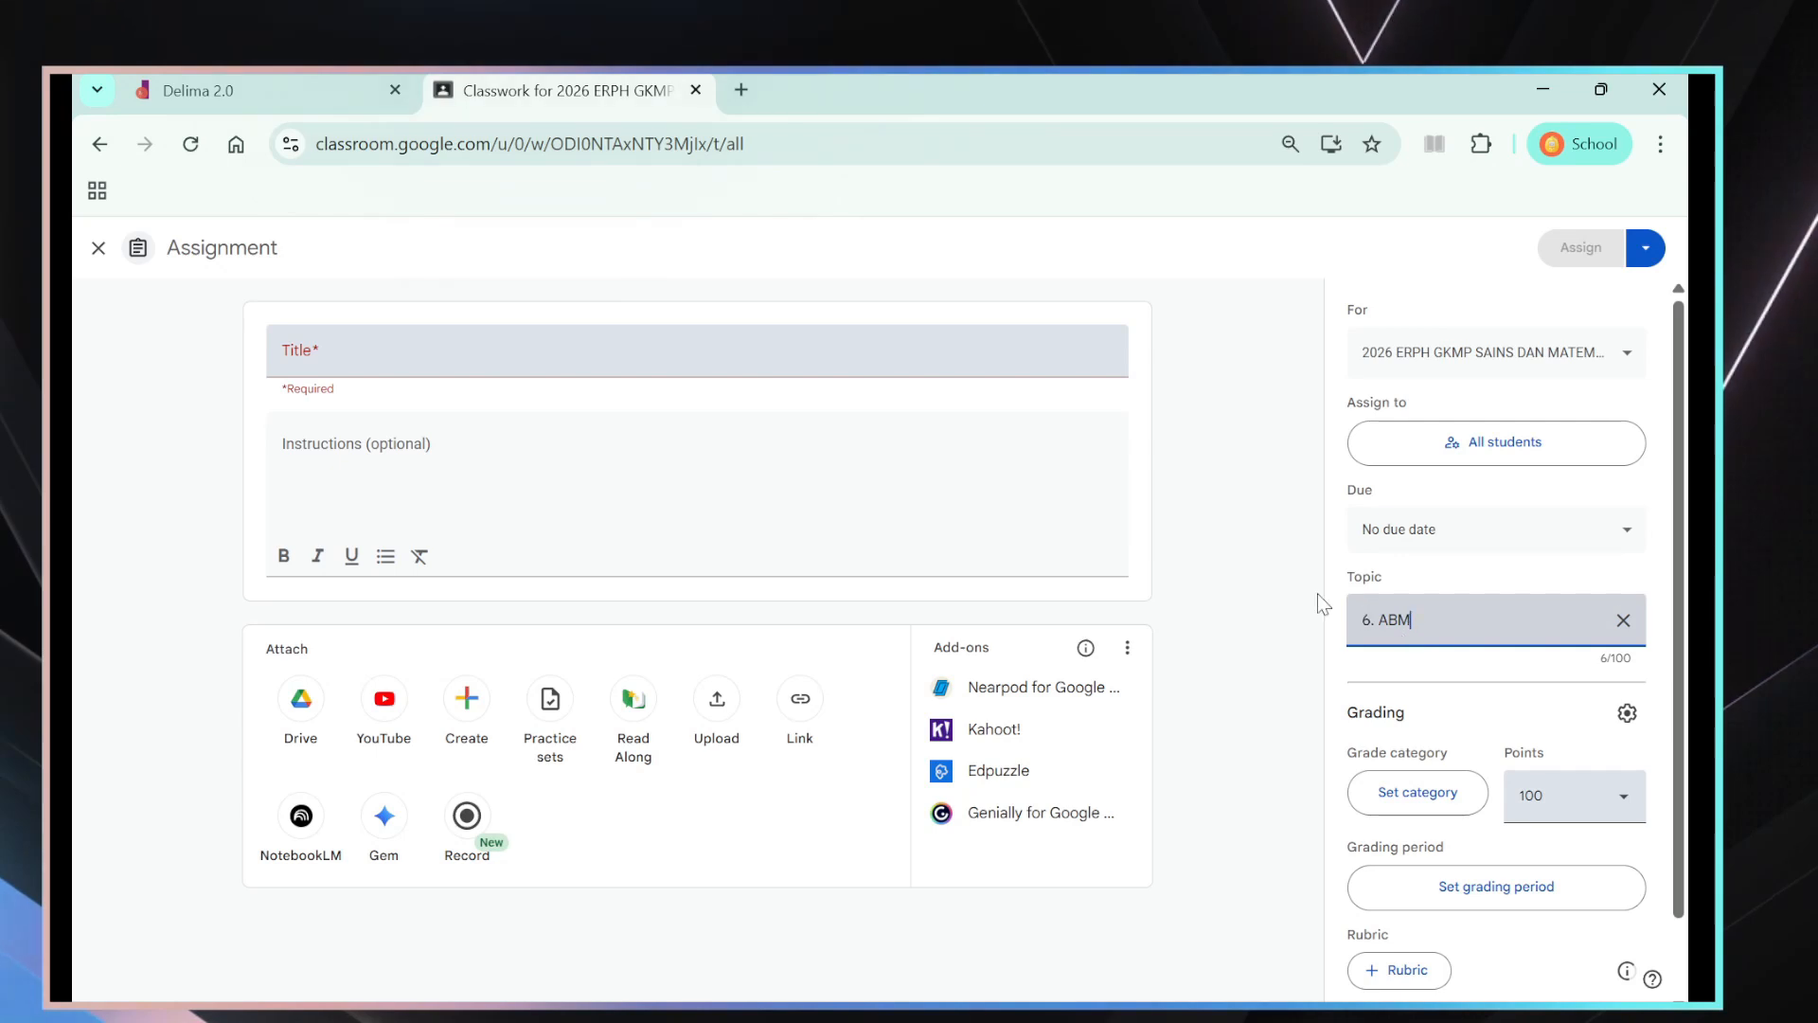
- Title the assignment Abm and assign it to the class
left_click(333, 366)
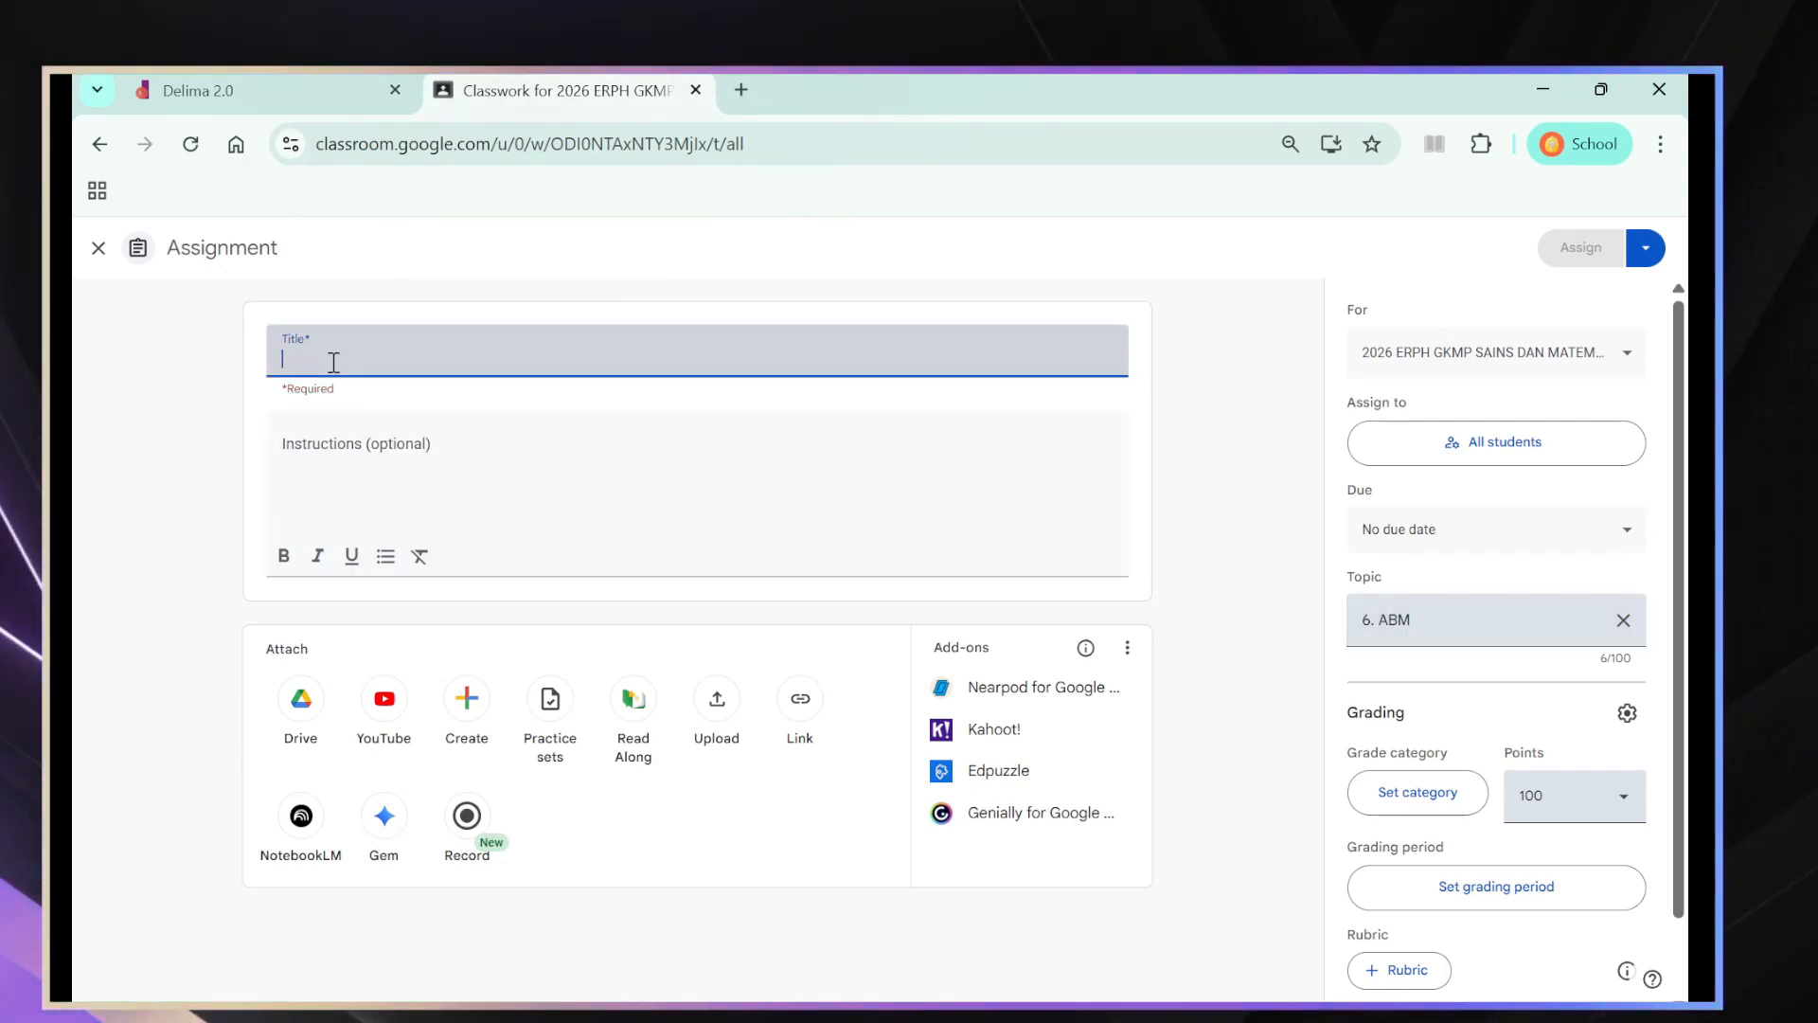
type("Abm")
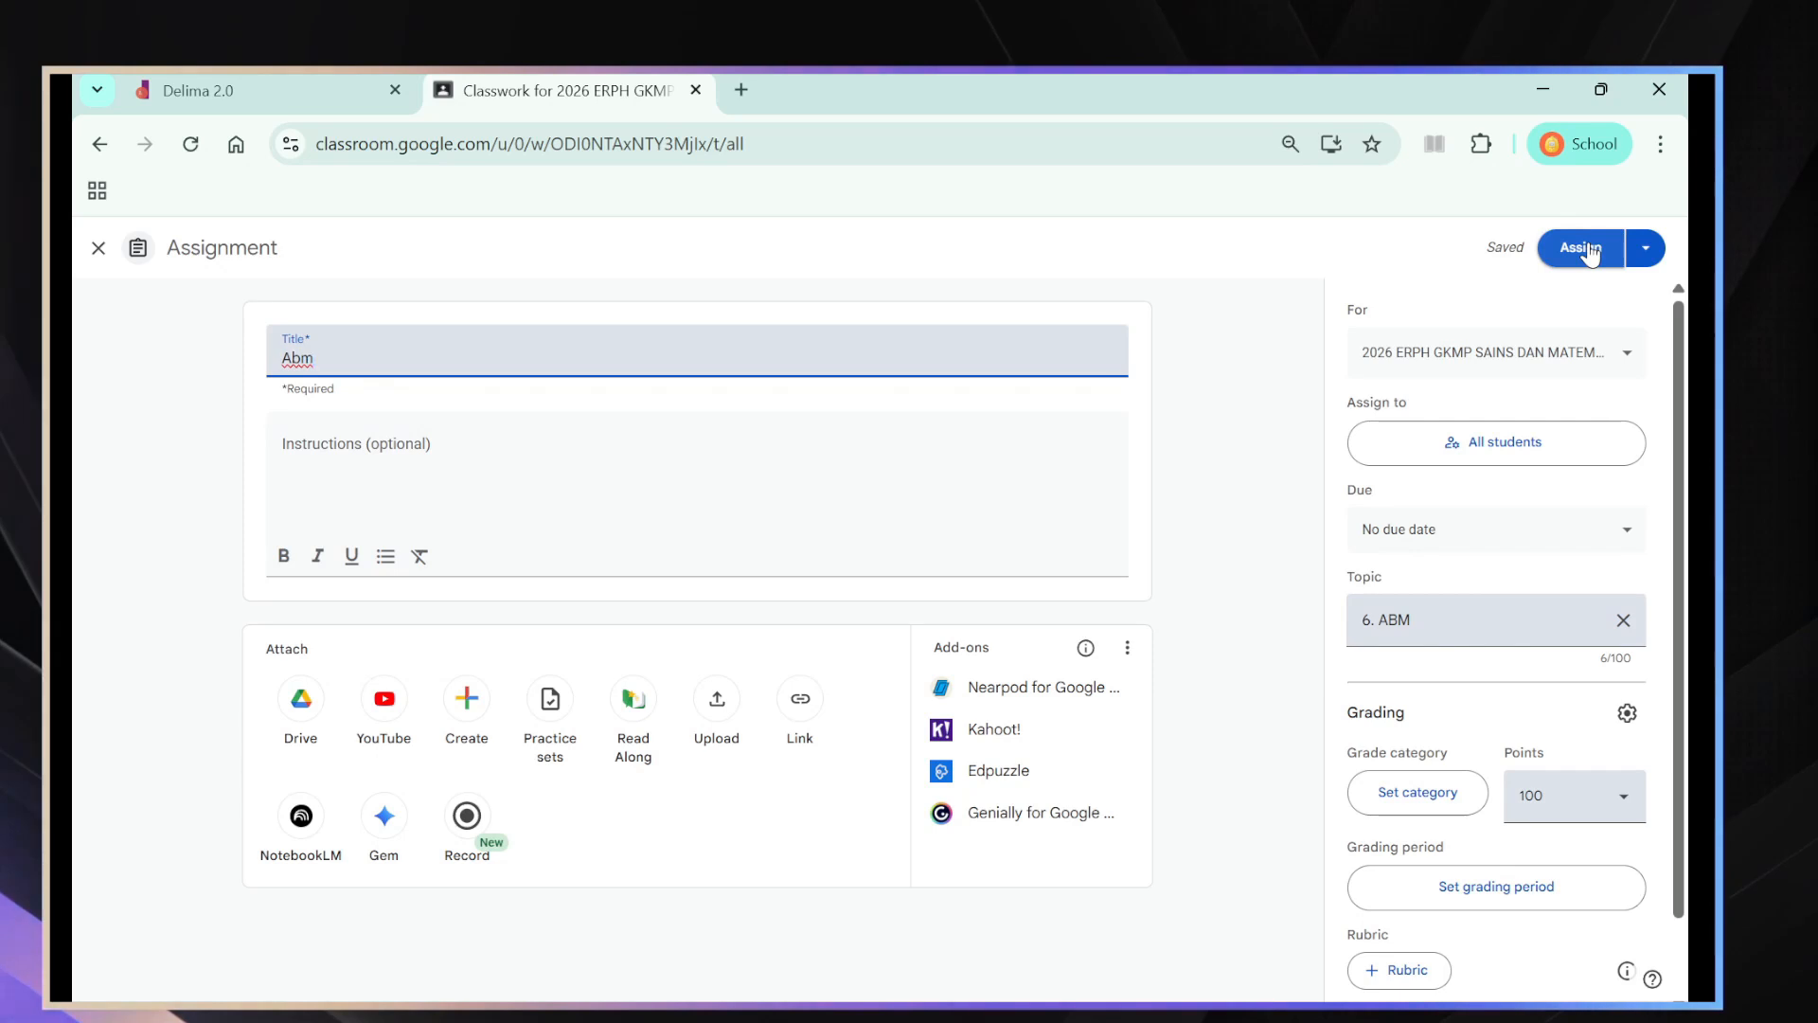
left_click(1269, 398)
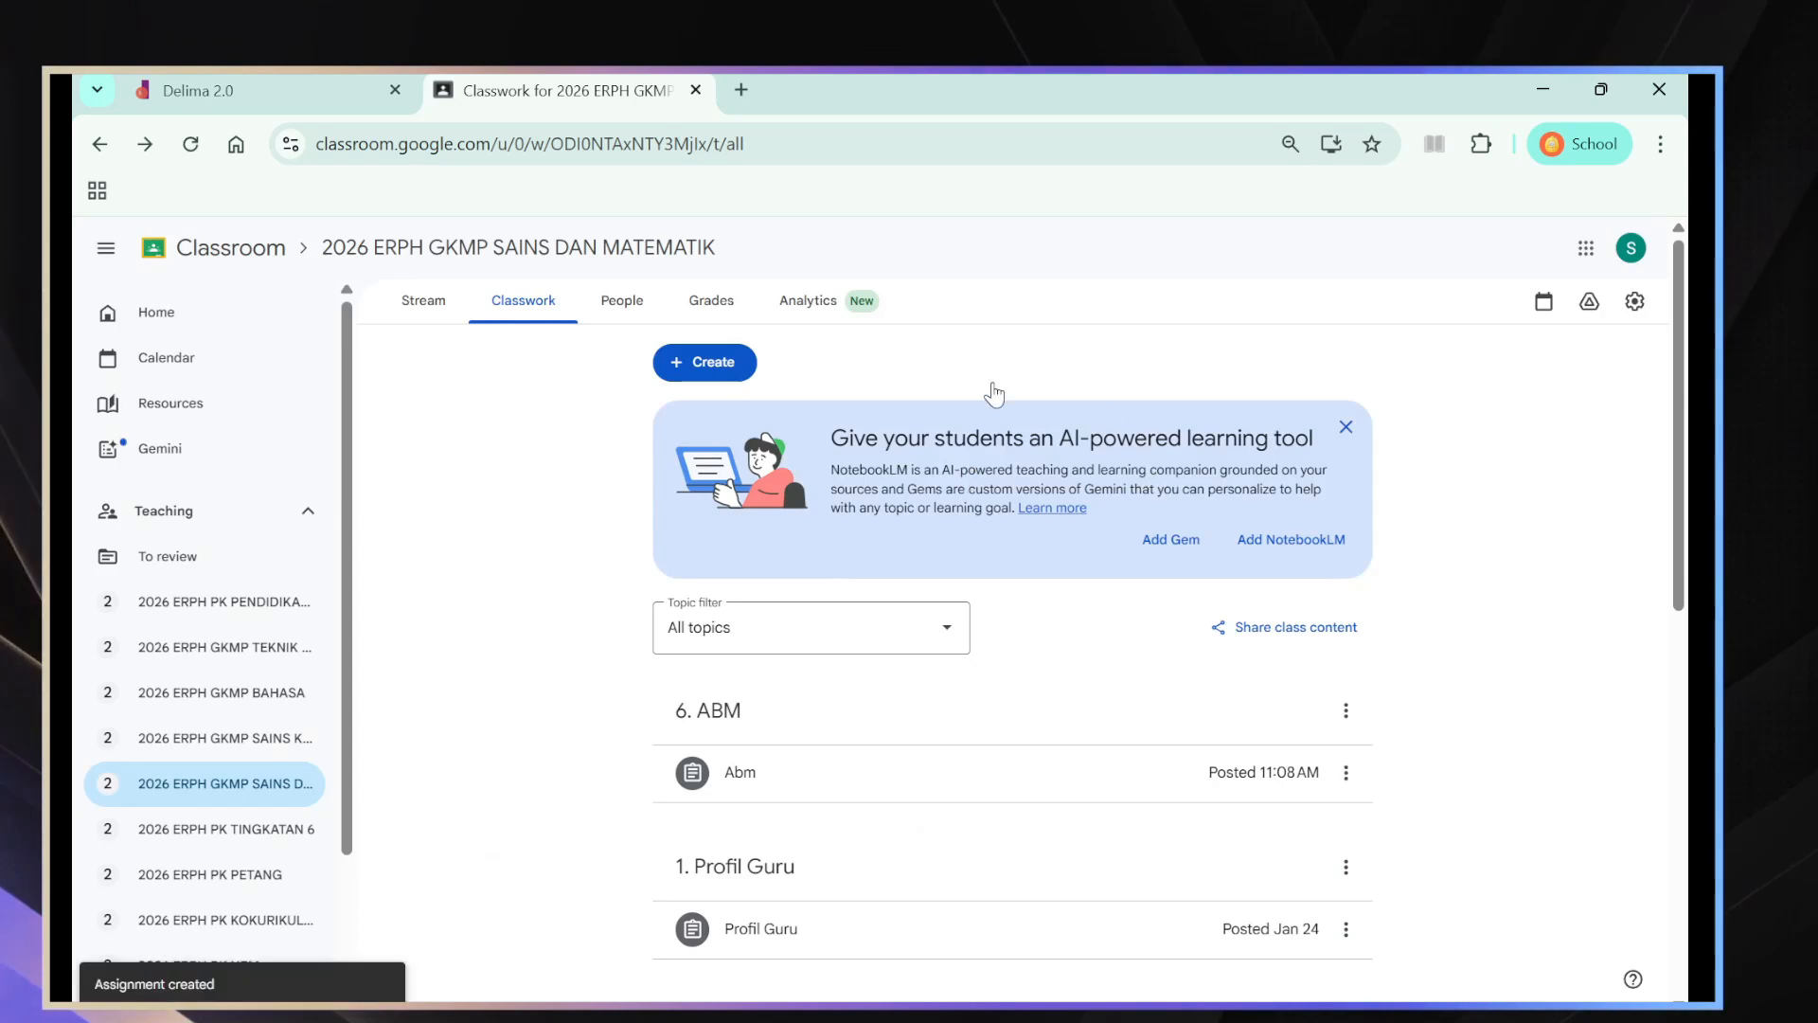
- Move the topic 6. ABM down the classwork list until it sits directly below 5. ERPH
scroll(894, 667, "down", 1)
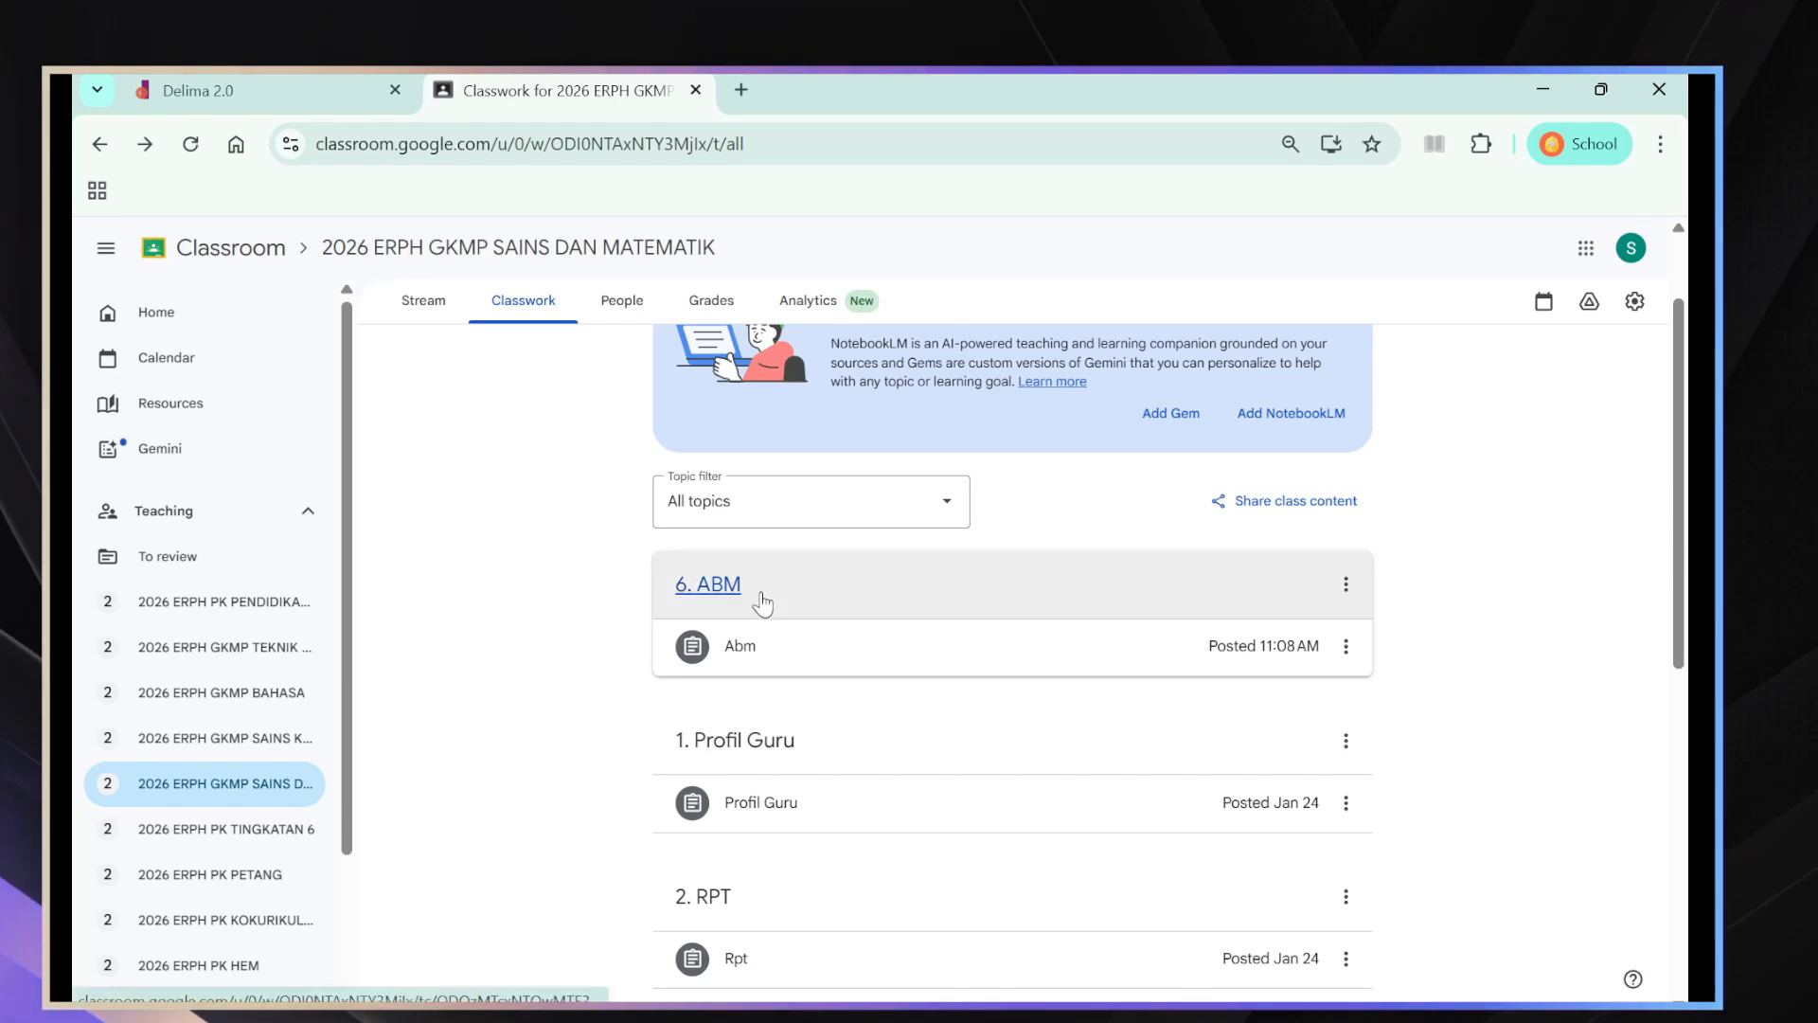
left_click(1344, 585)
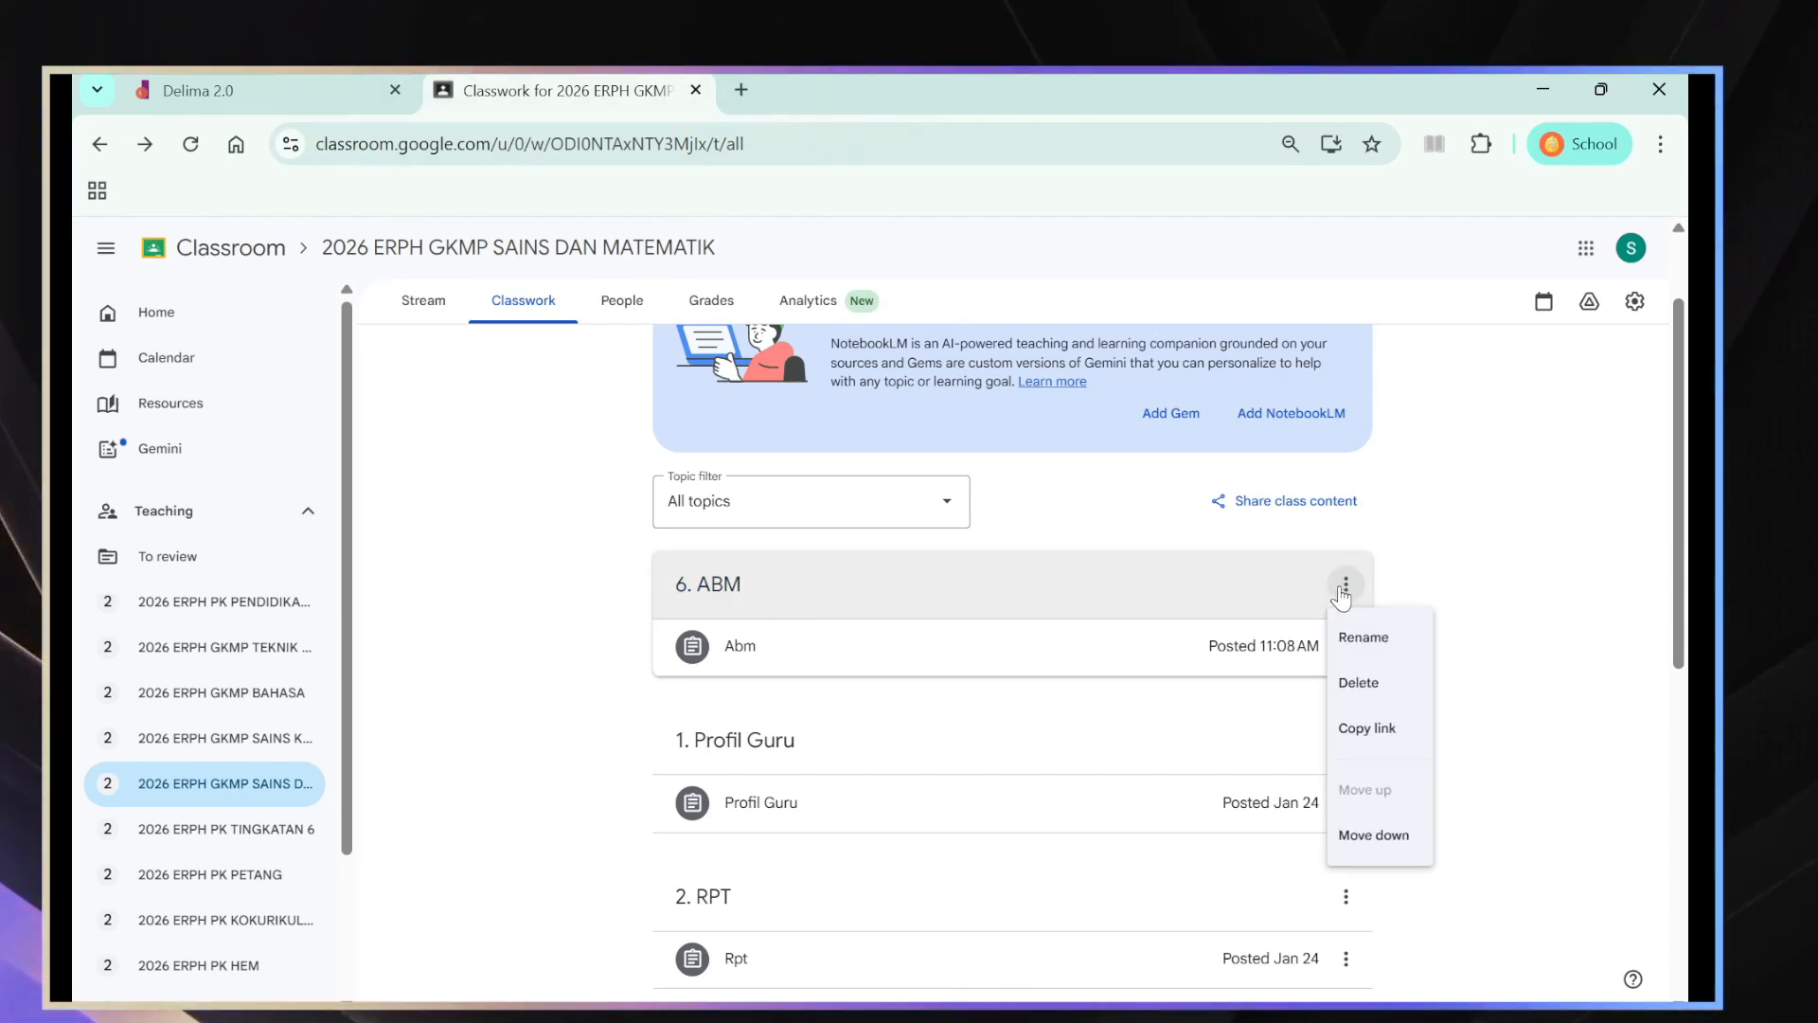
left_click(1394, 837)
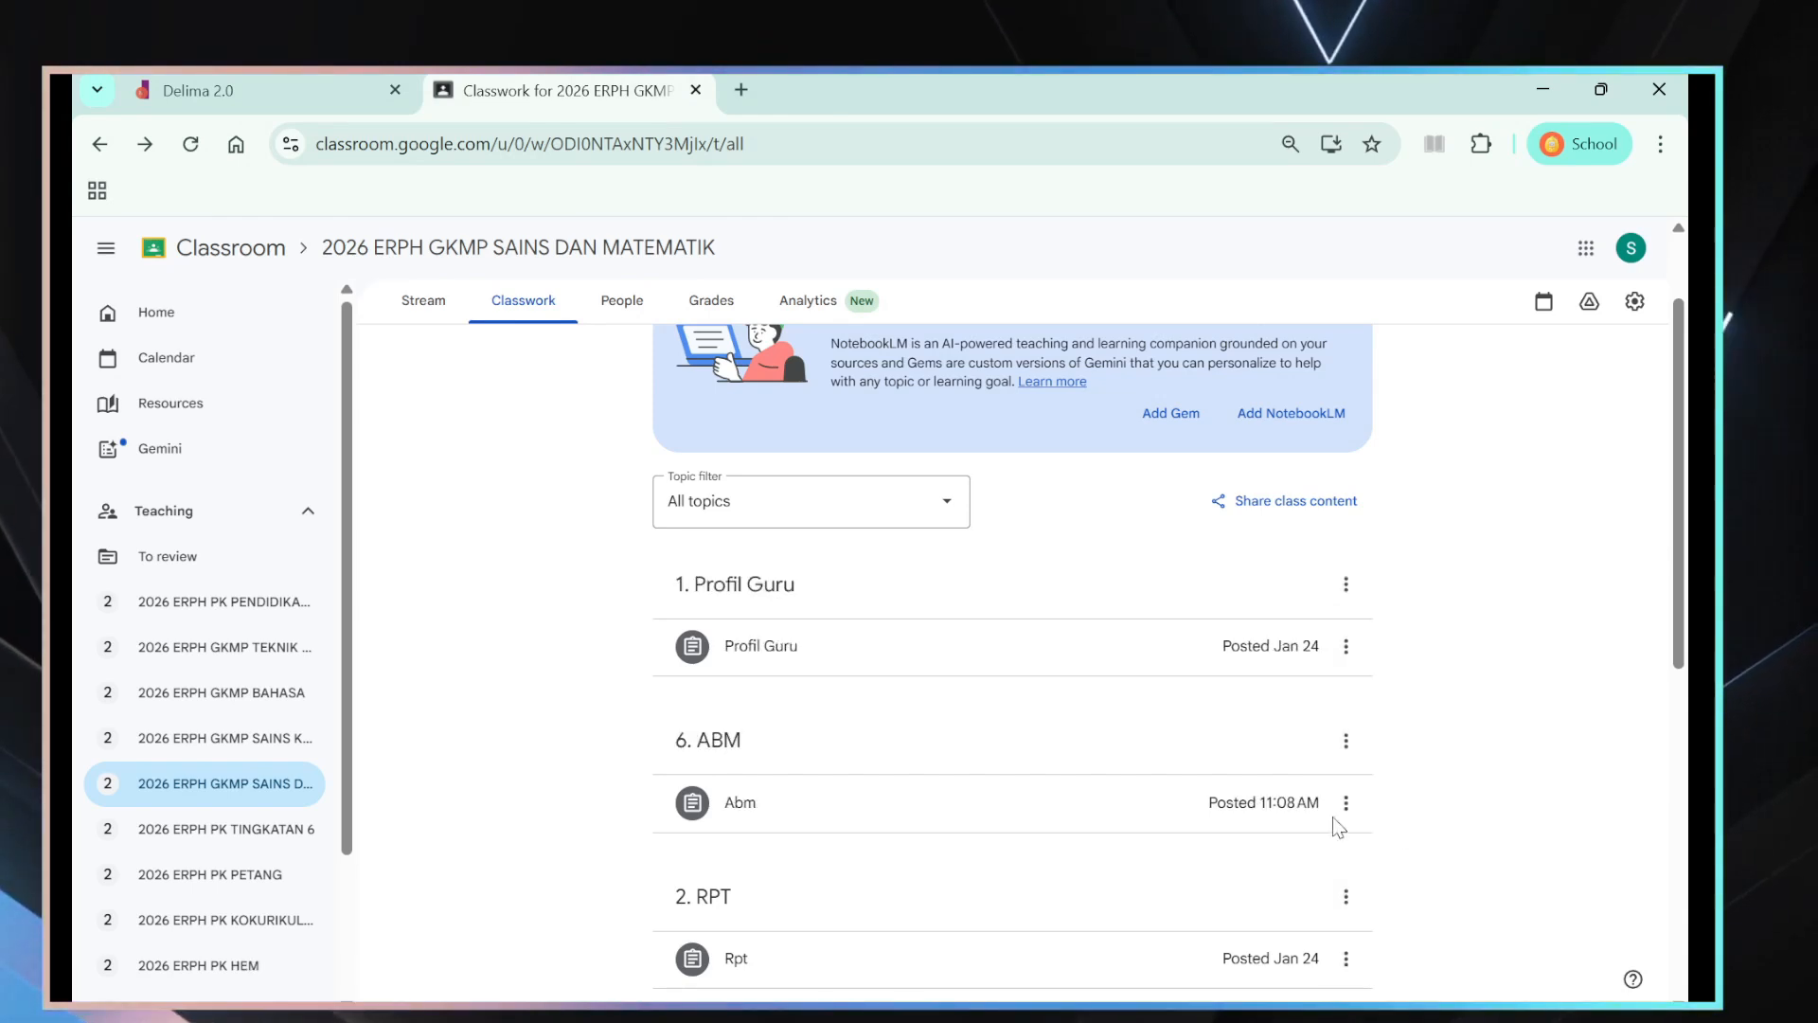
left_click(1347, 749)
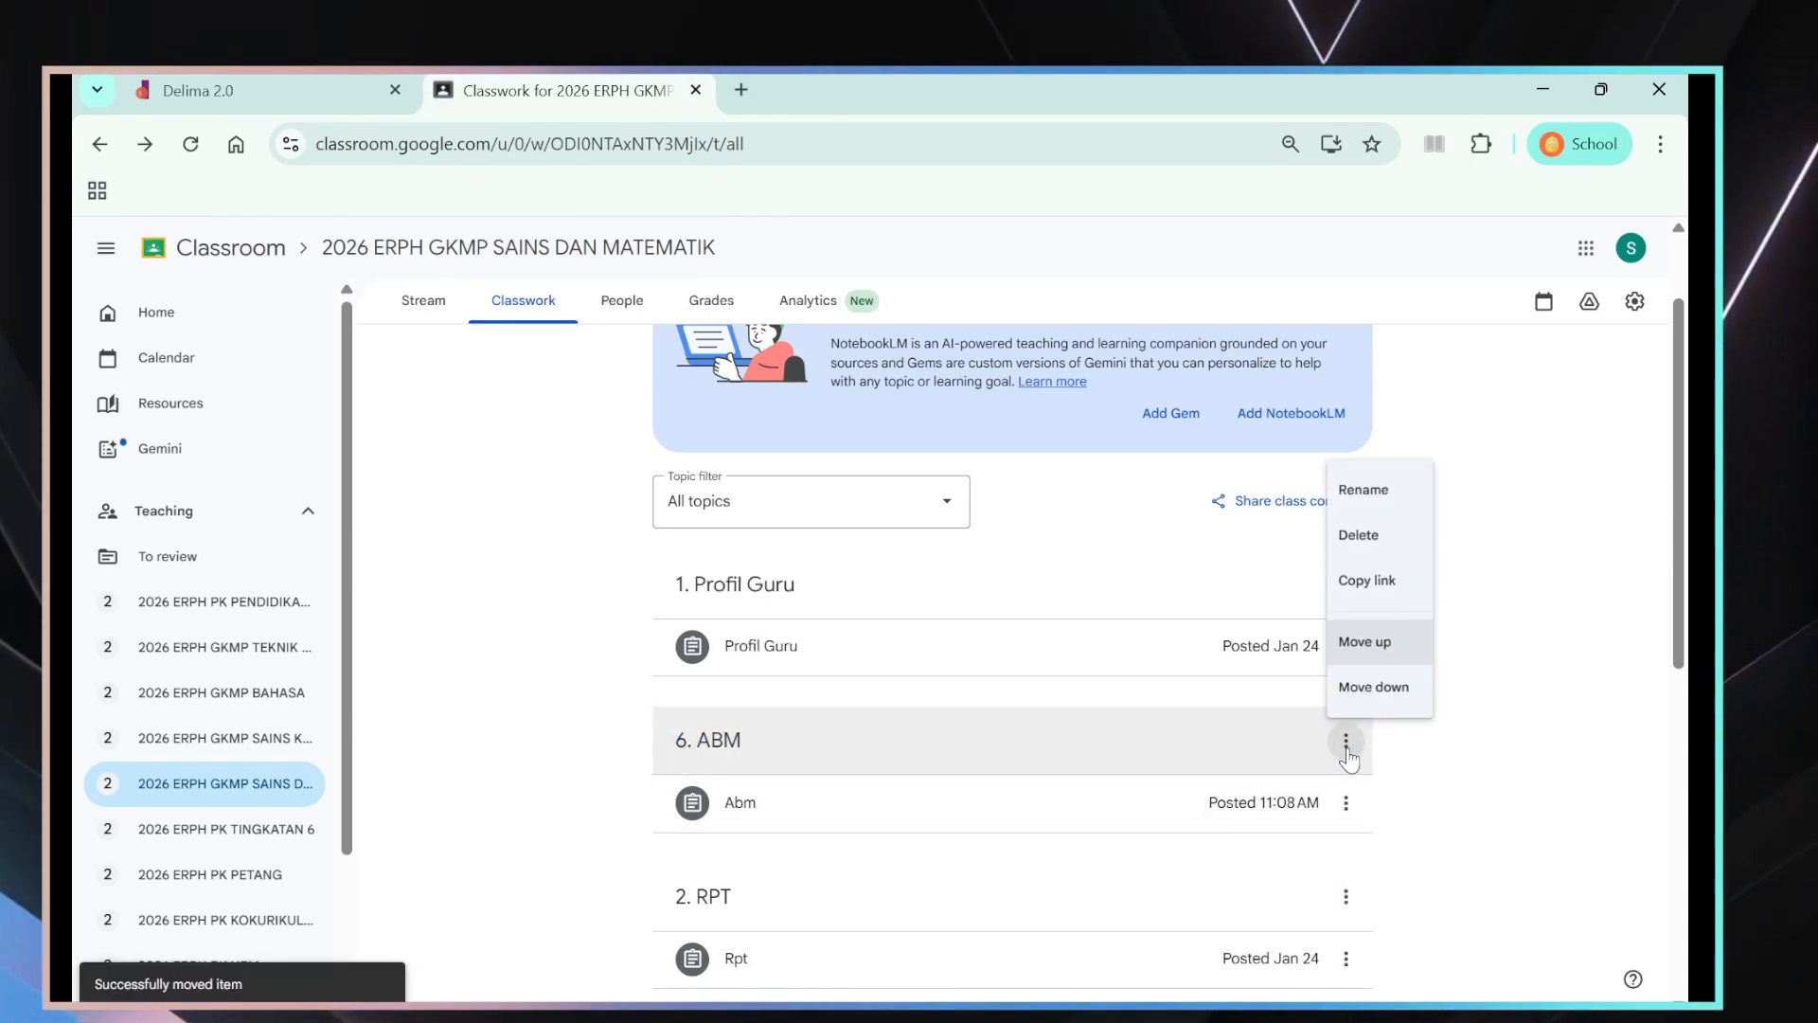
left_click(1394, 692)
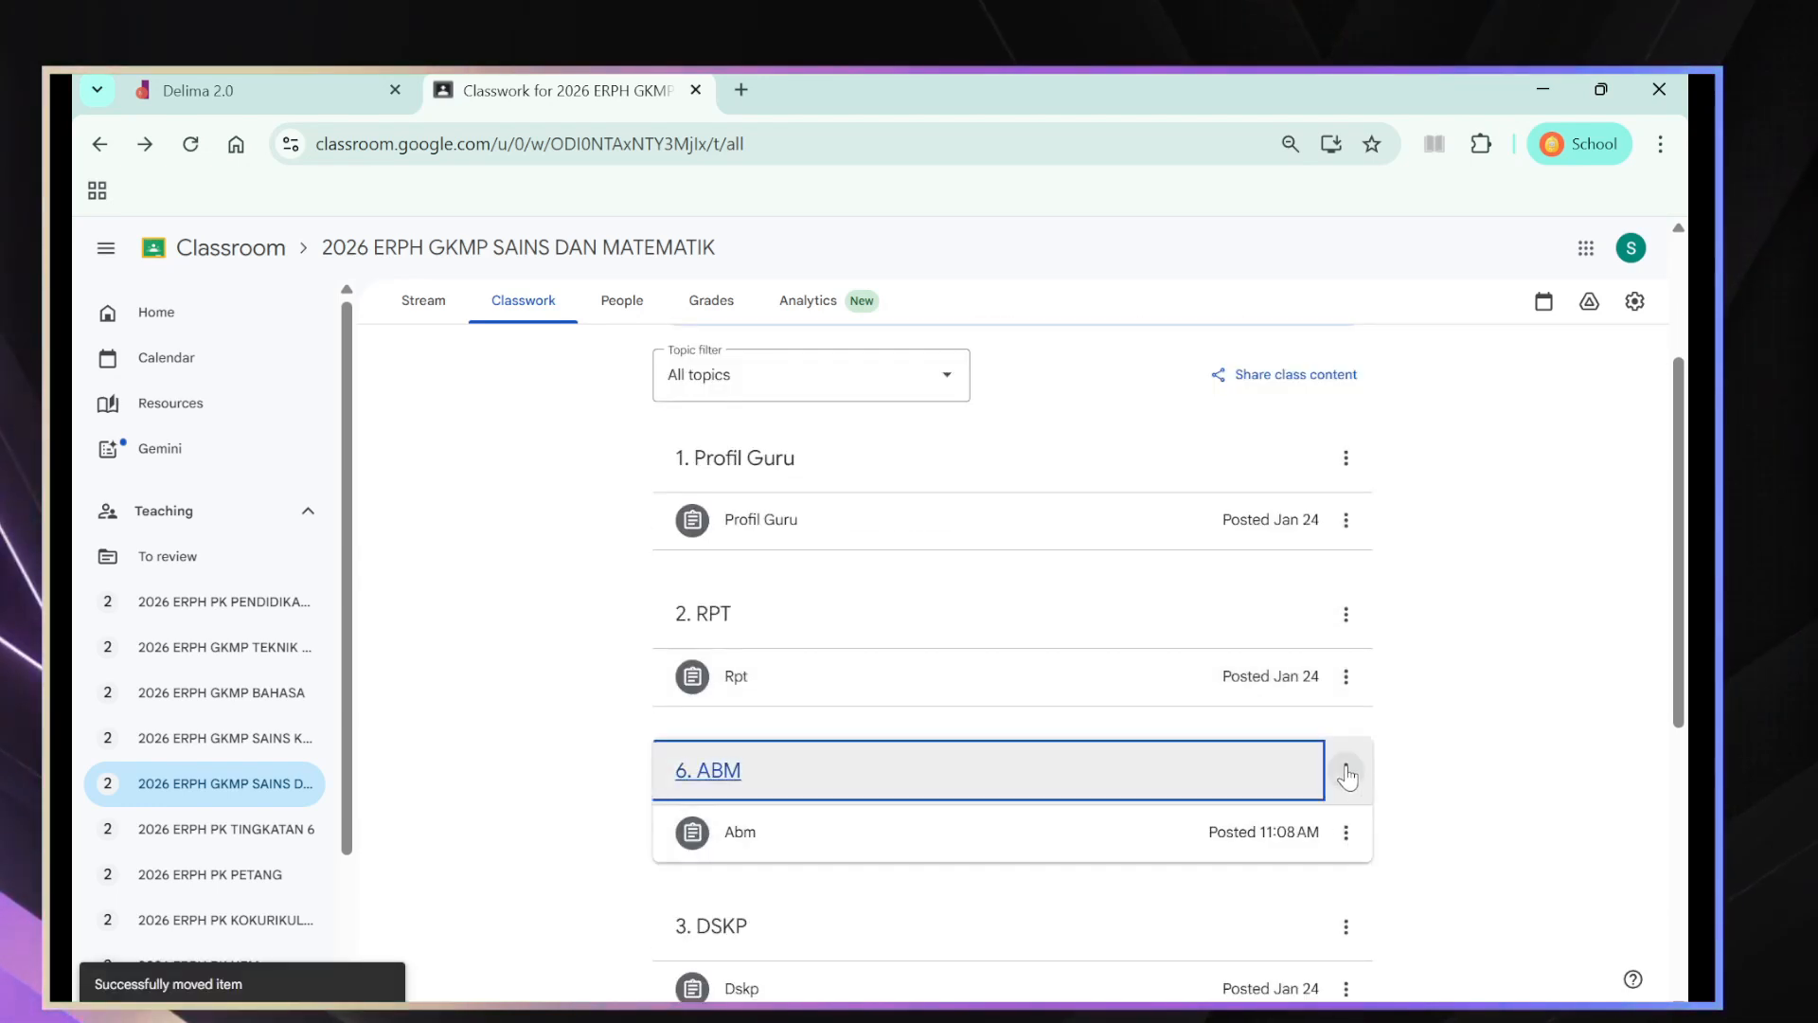
left_click(1347, 772)
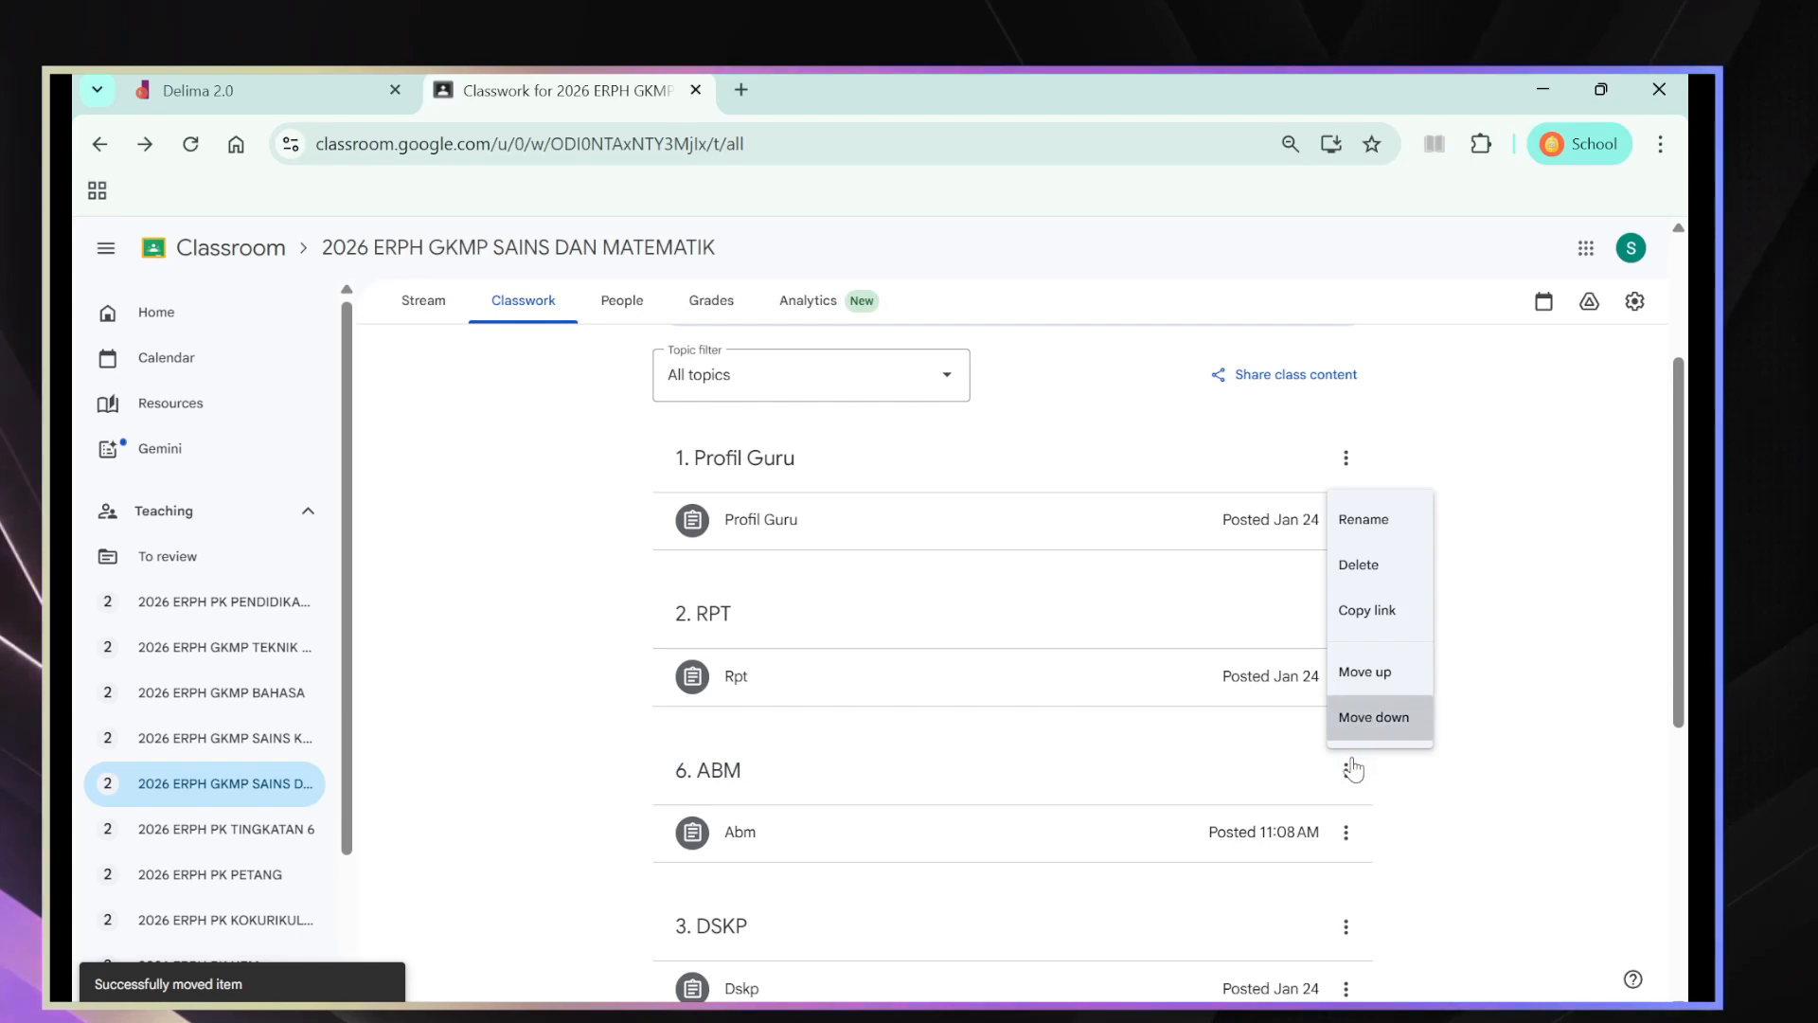
key("Return")
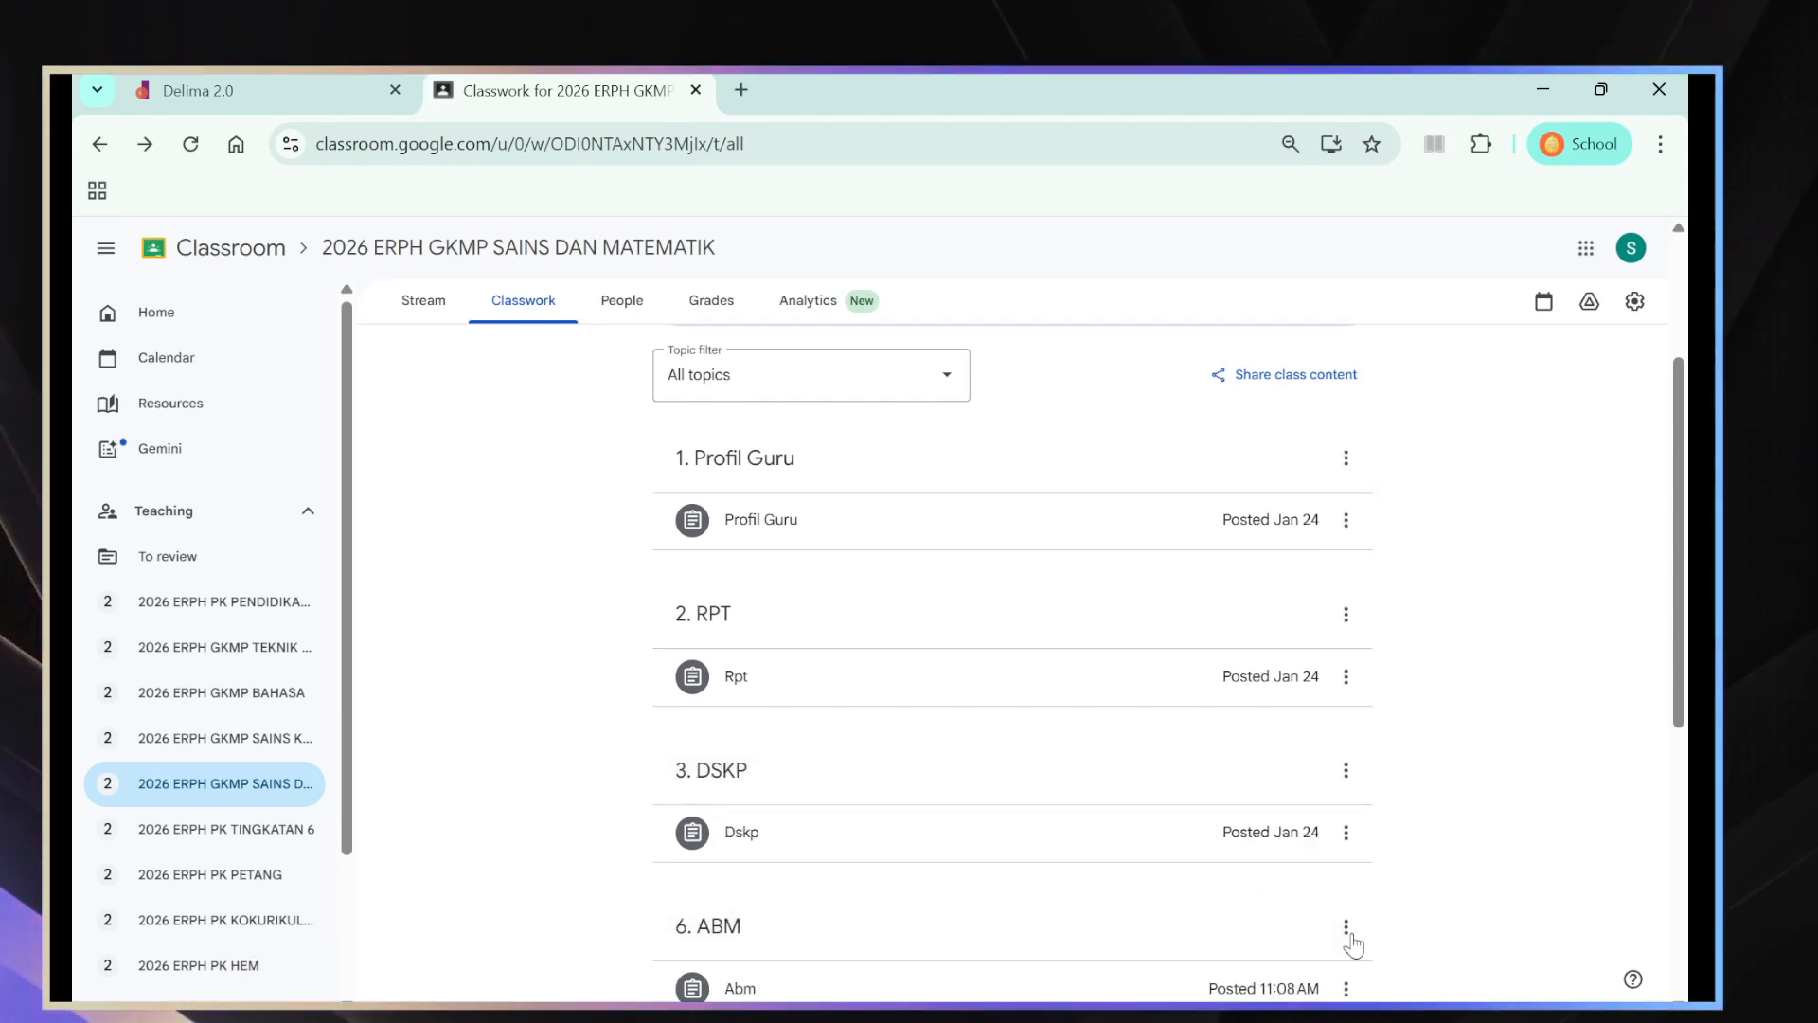
left_click(1345, 927)
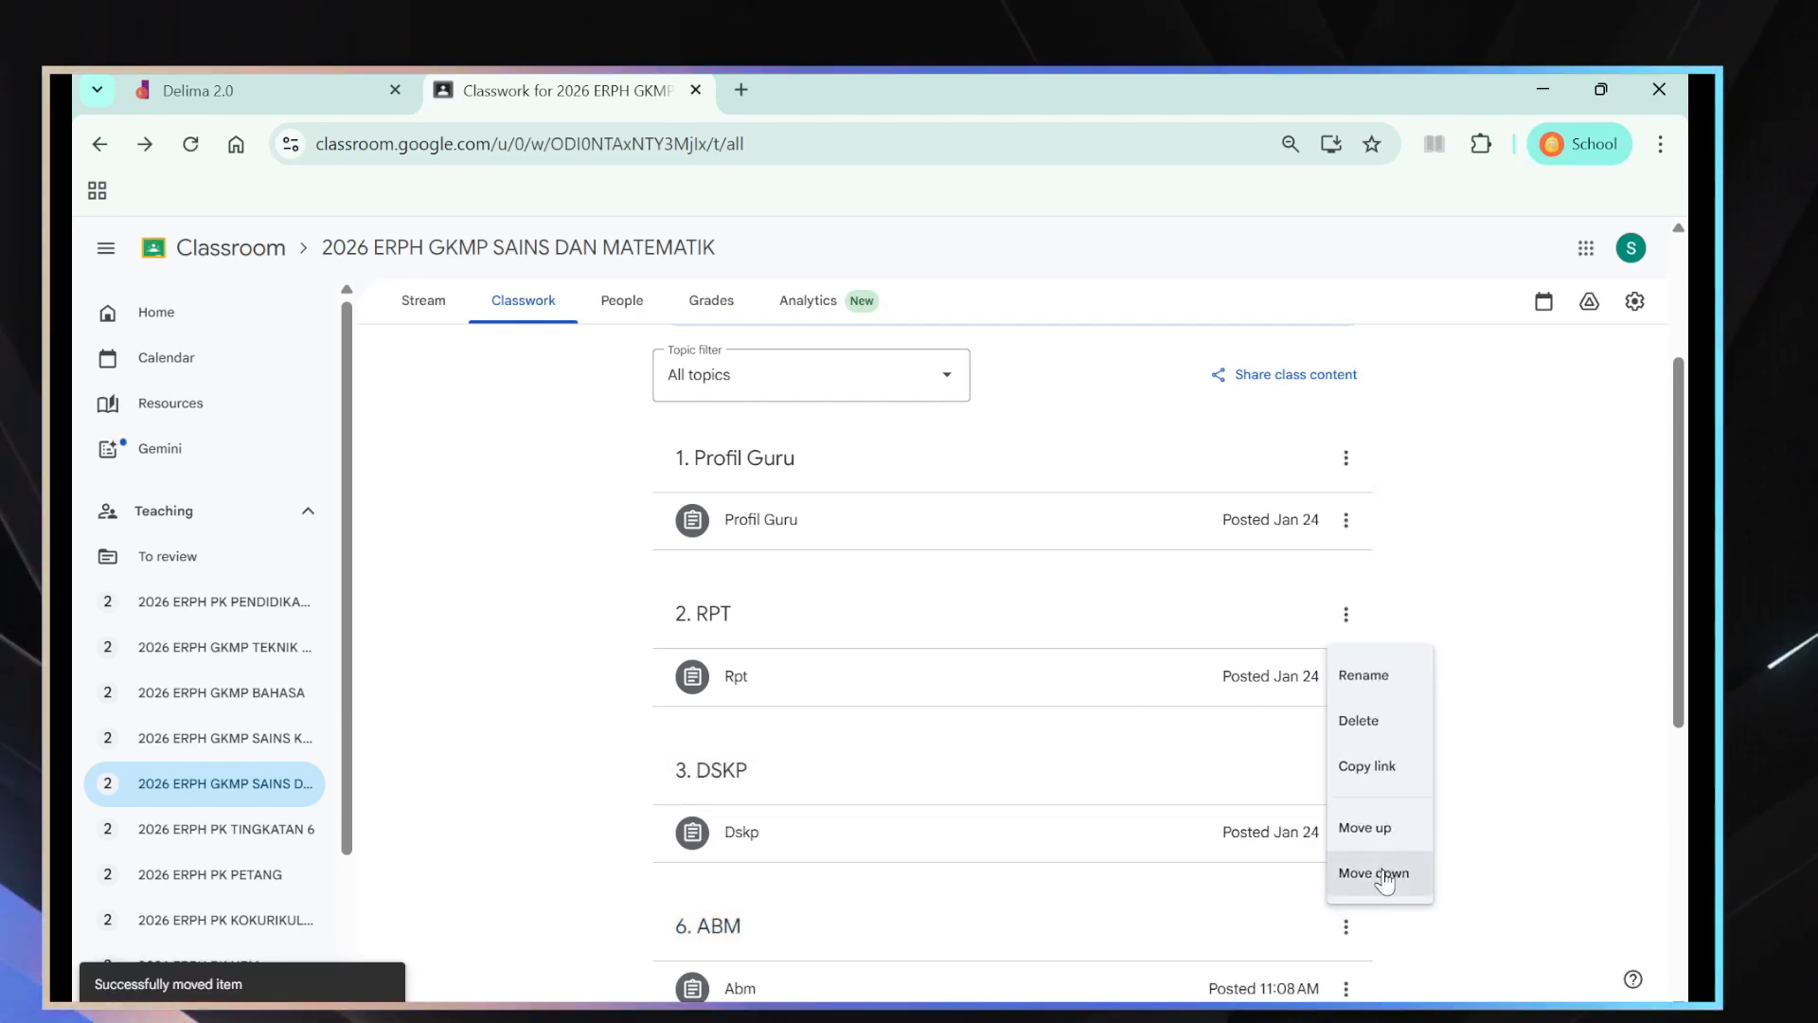
key("Return")
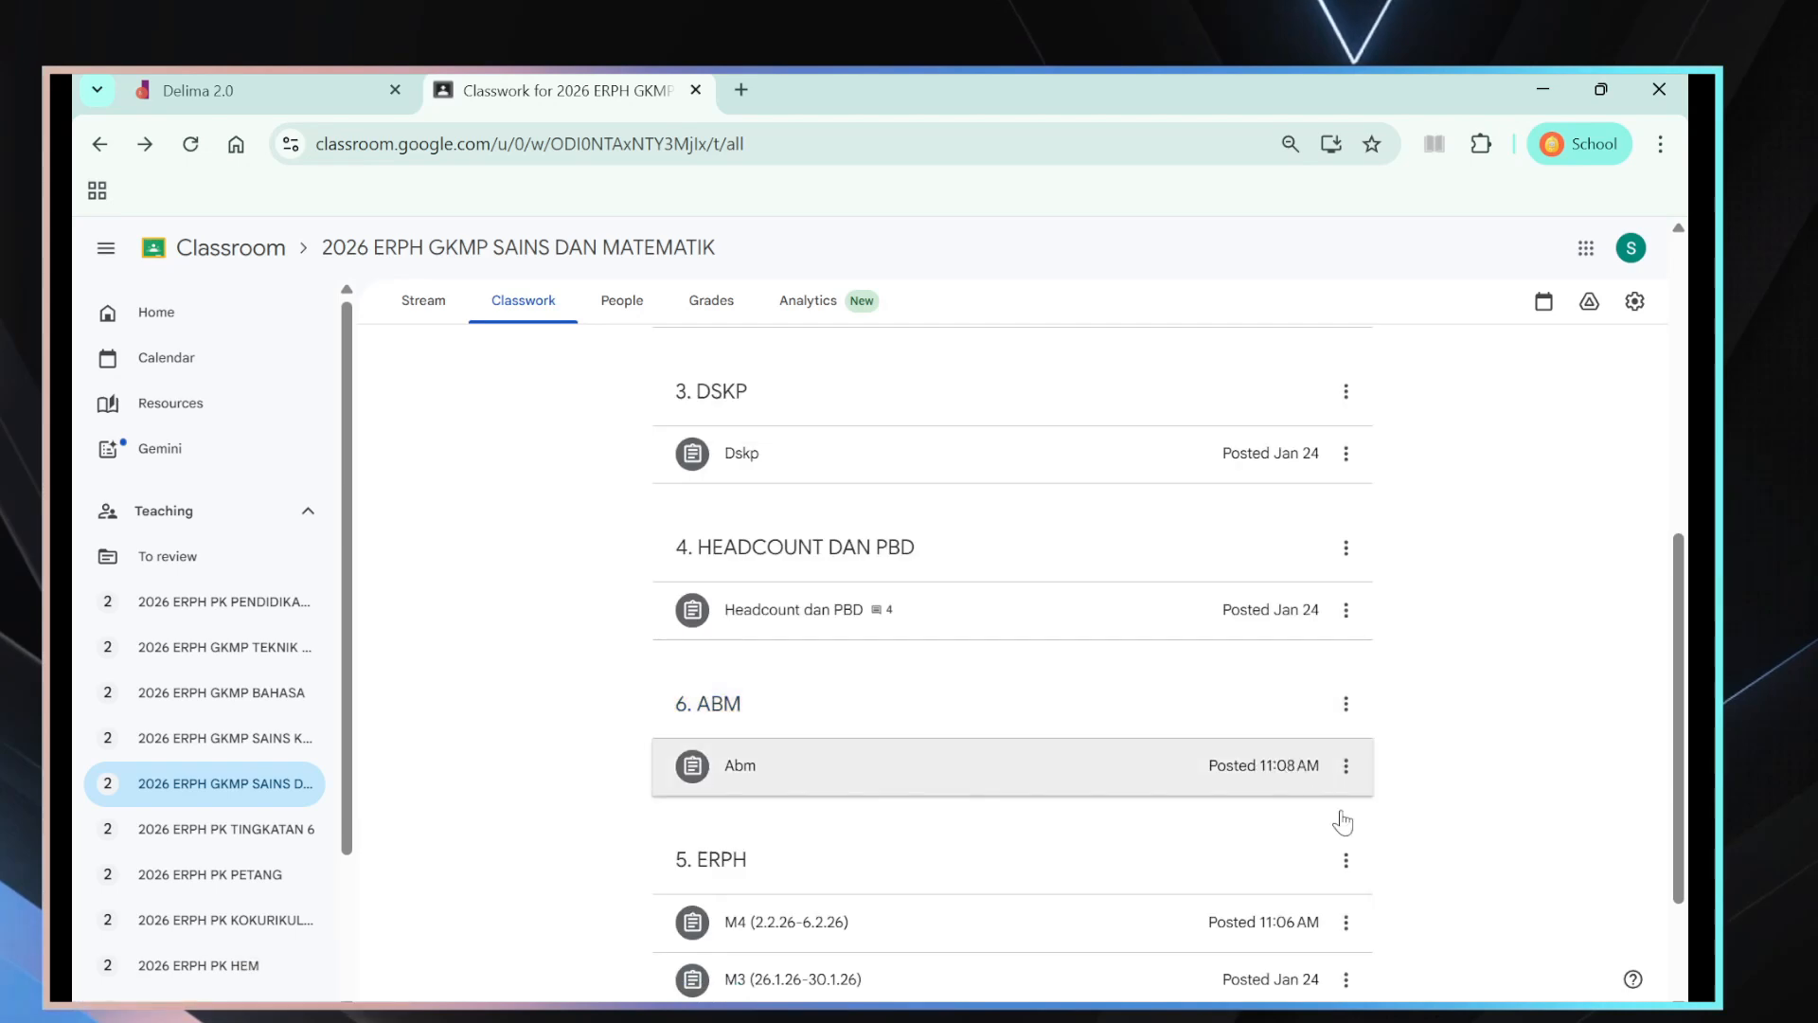
left_click(1346, 704)
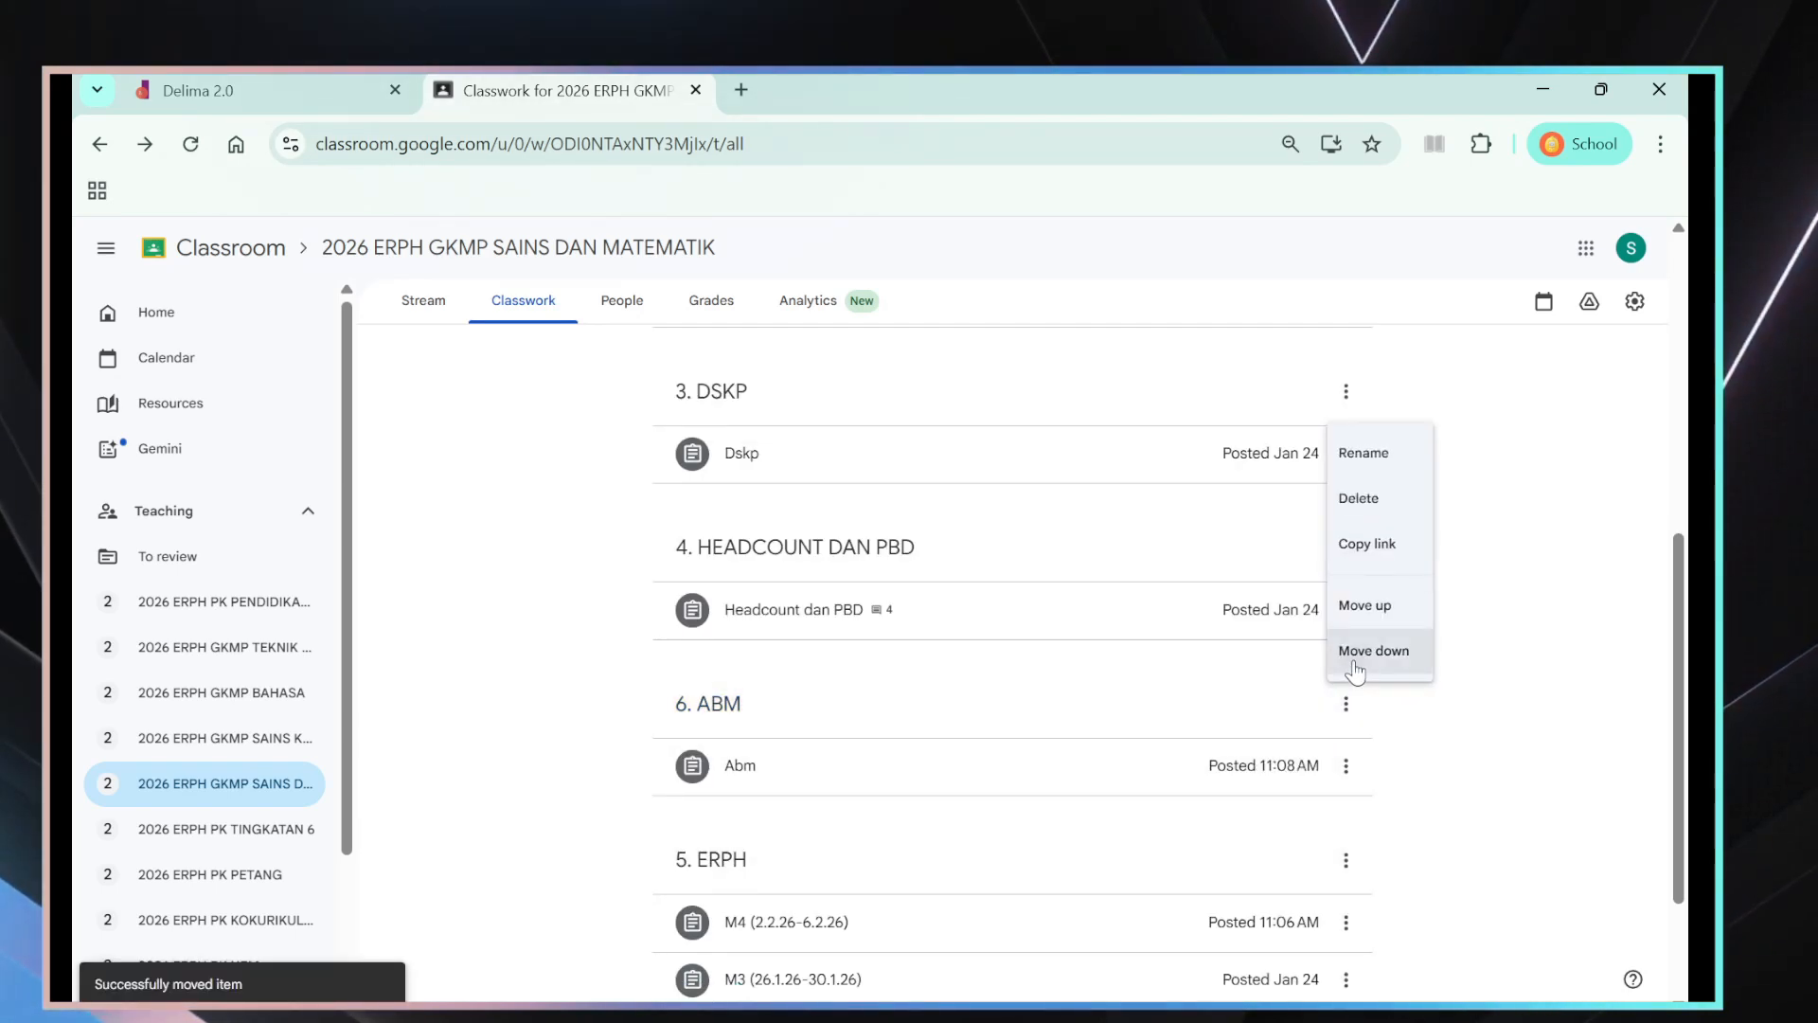
left_click(1373, 651)
scroll(1443, 812, "down", 2)
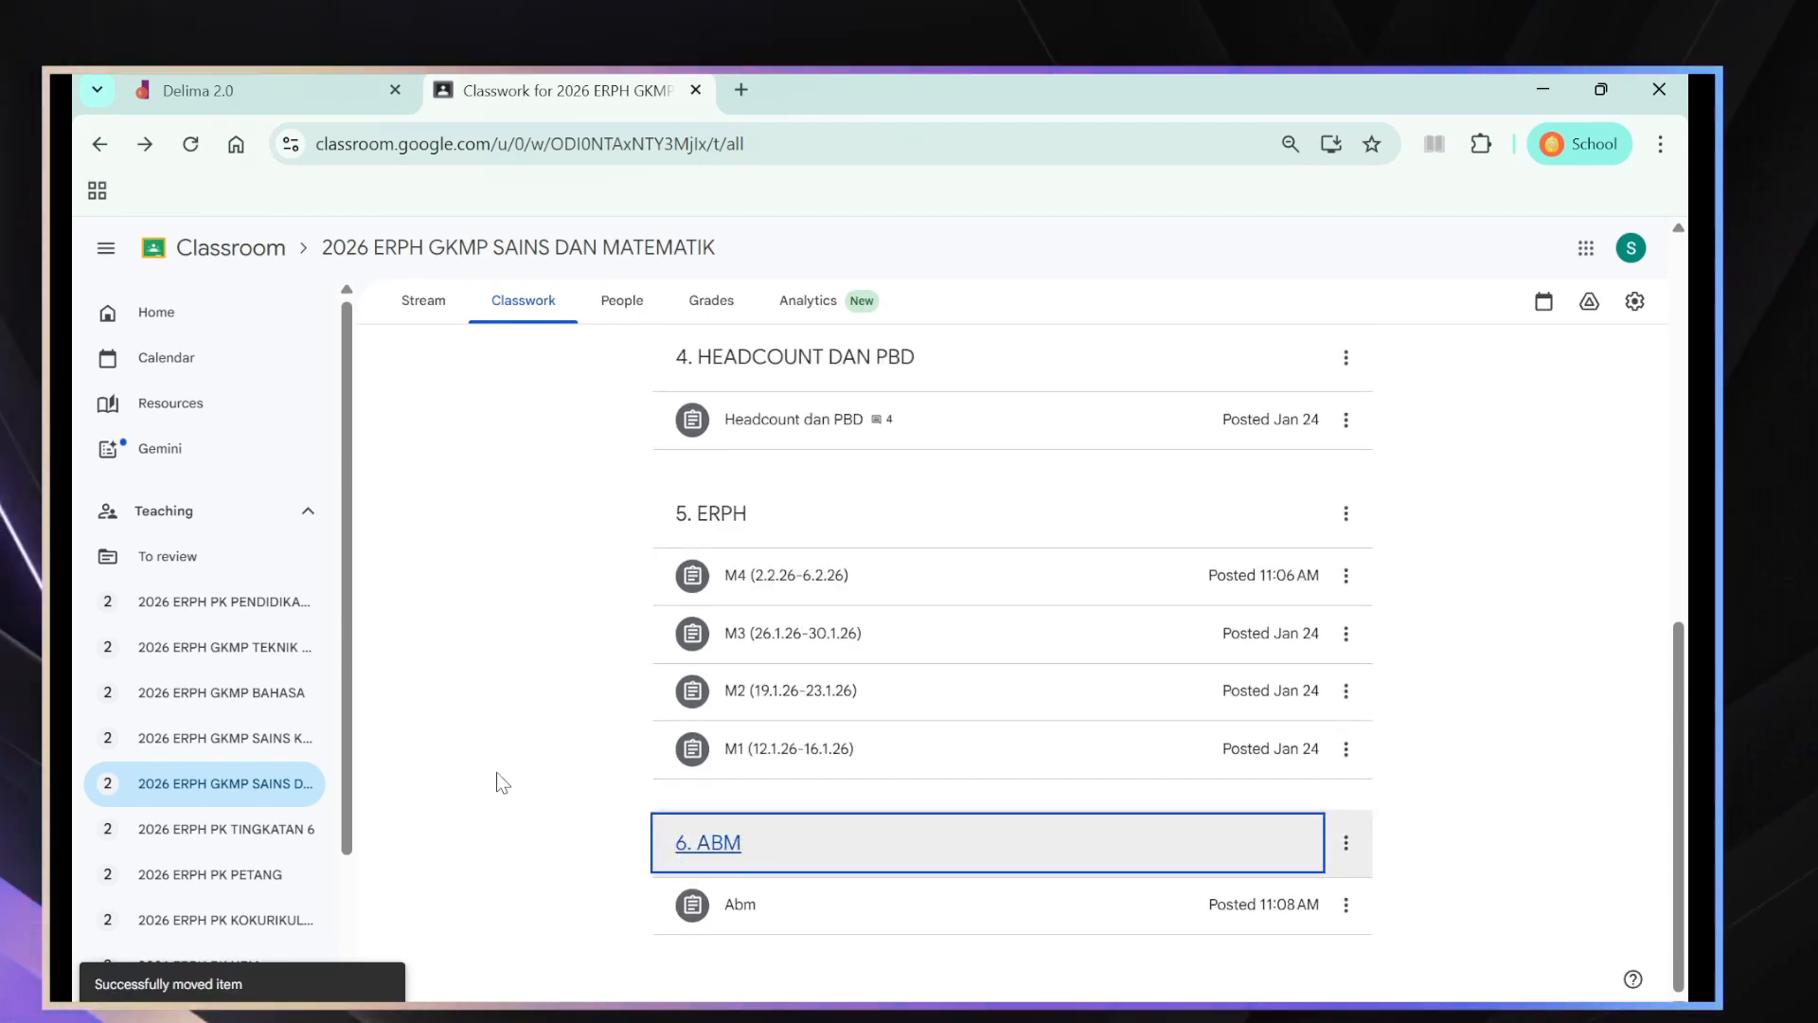
- Expand the Abm assignment to view its details, and delete the topic 6. ABM from the class
left_click(747, 911)
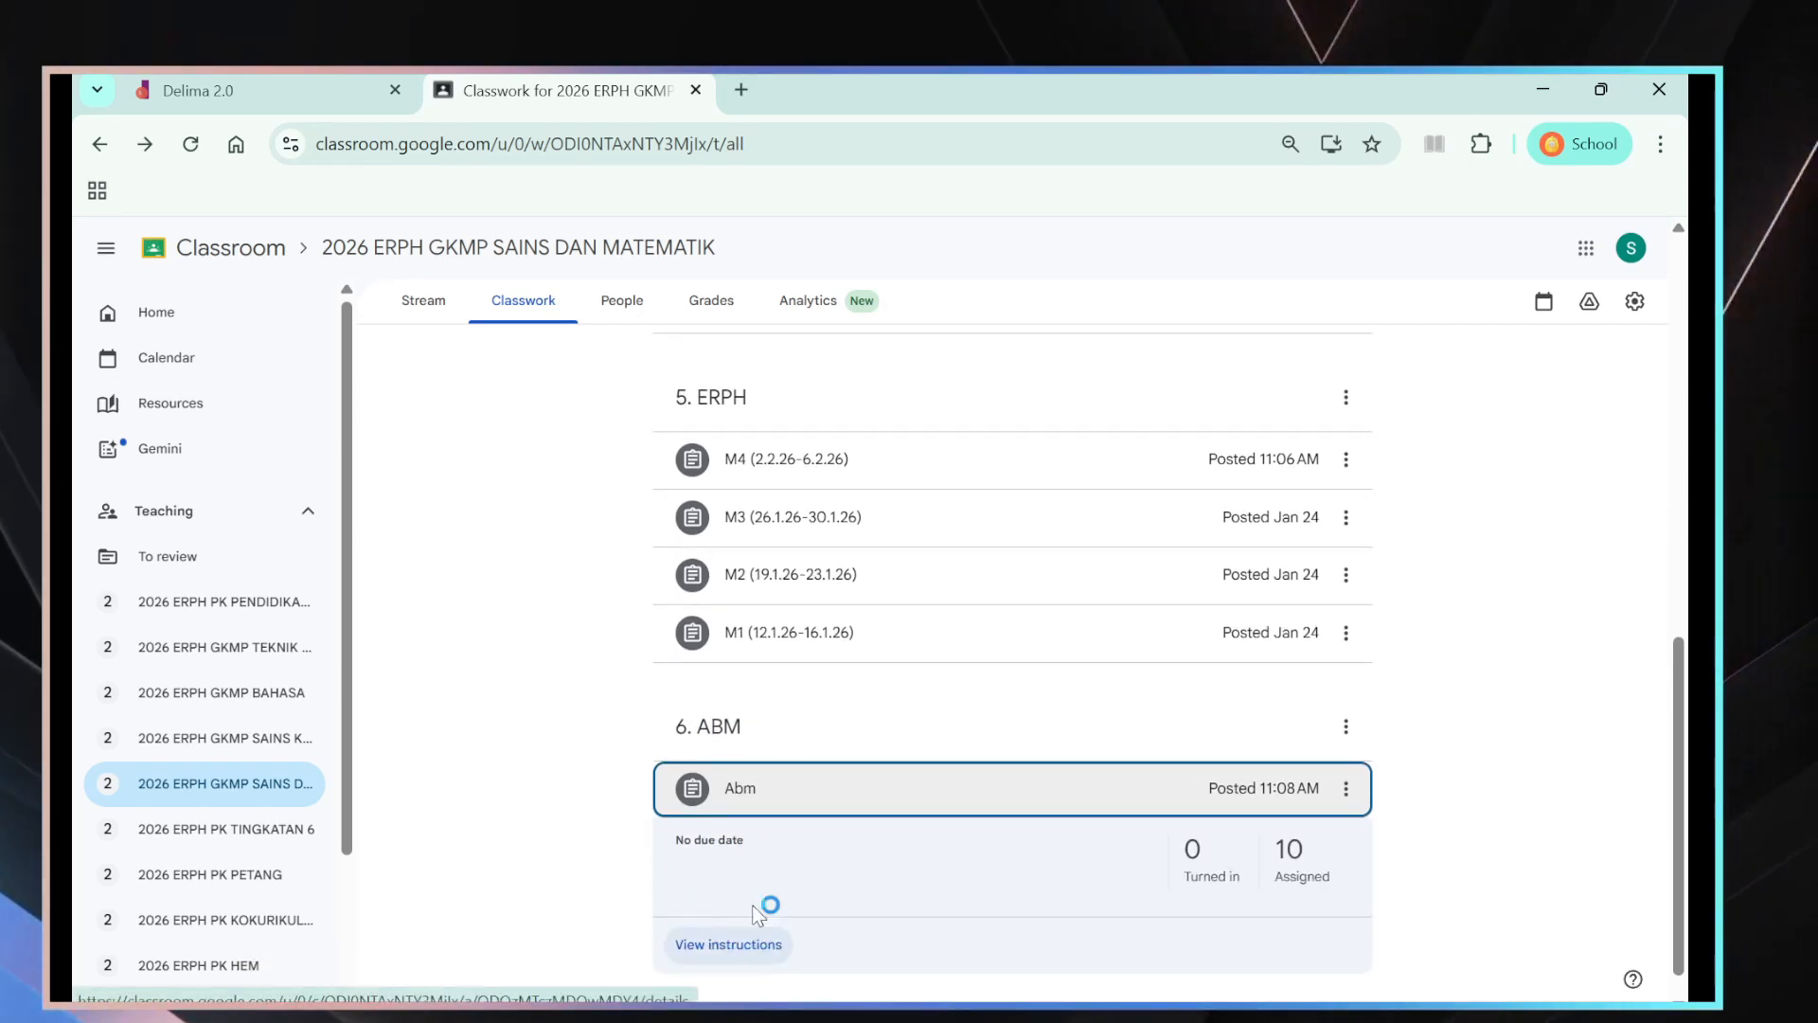
left_click(573, 753)
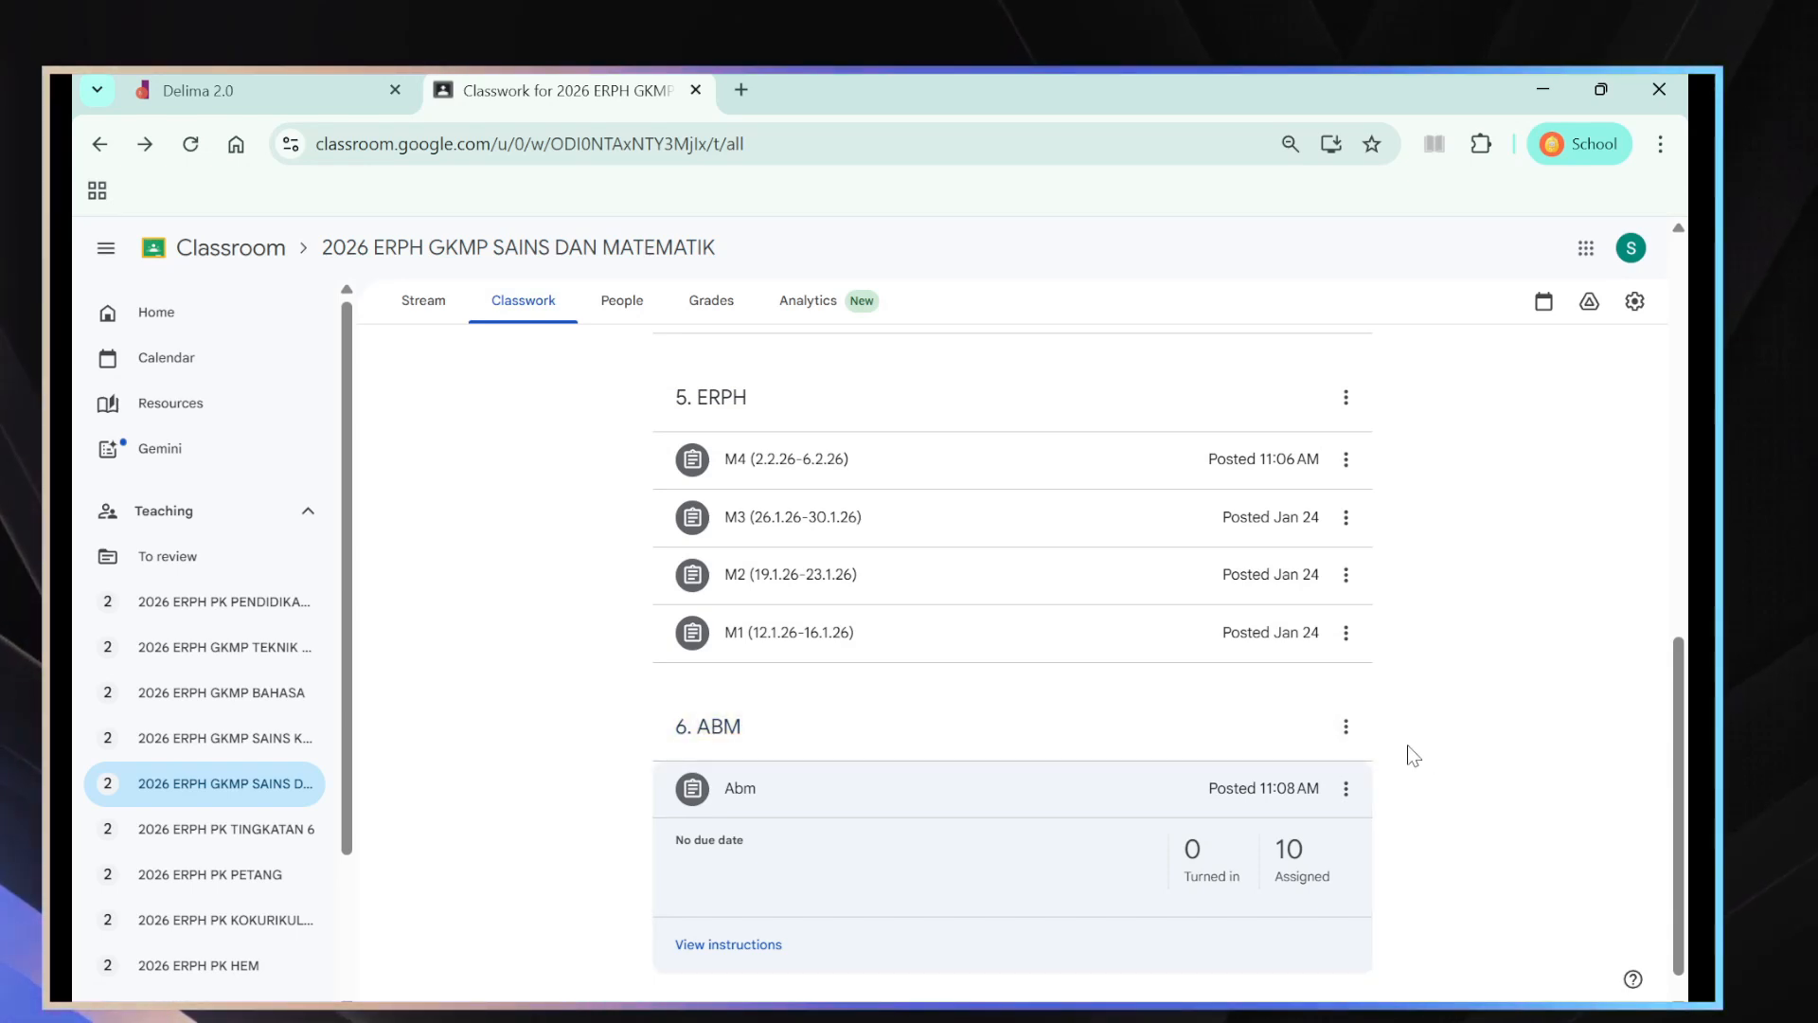
left_click(1345, 731)
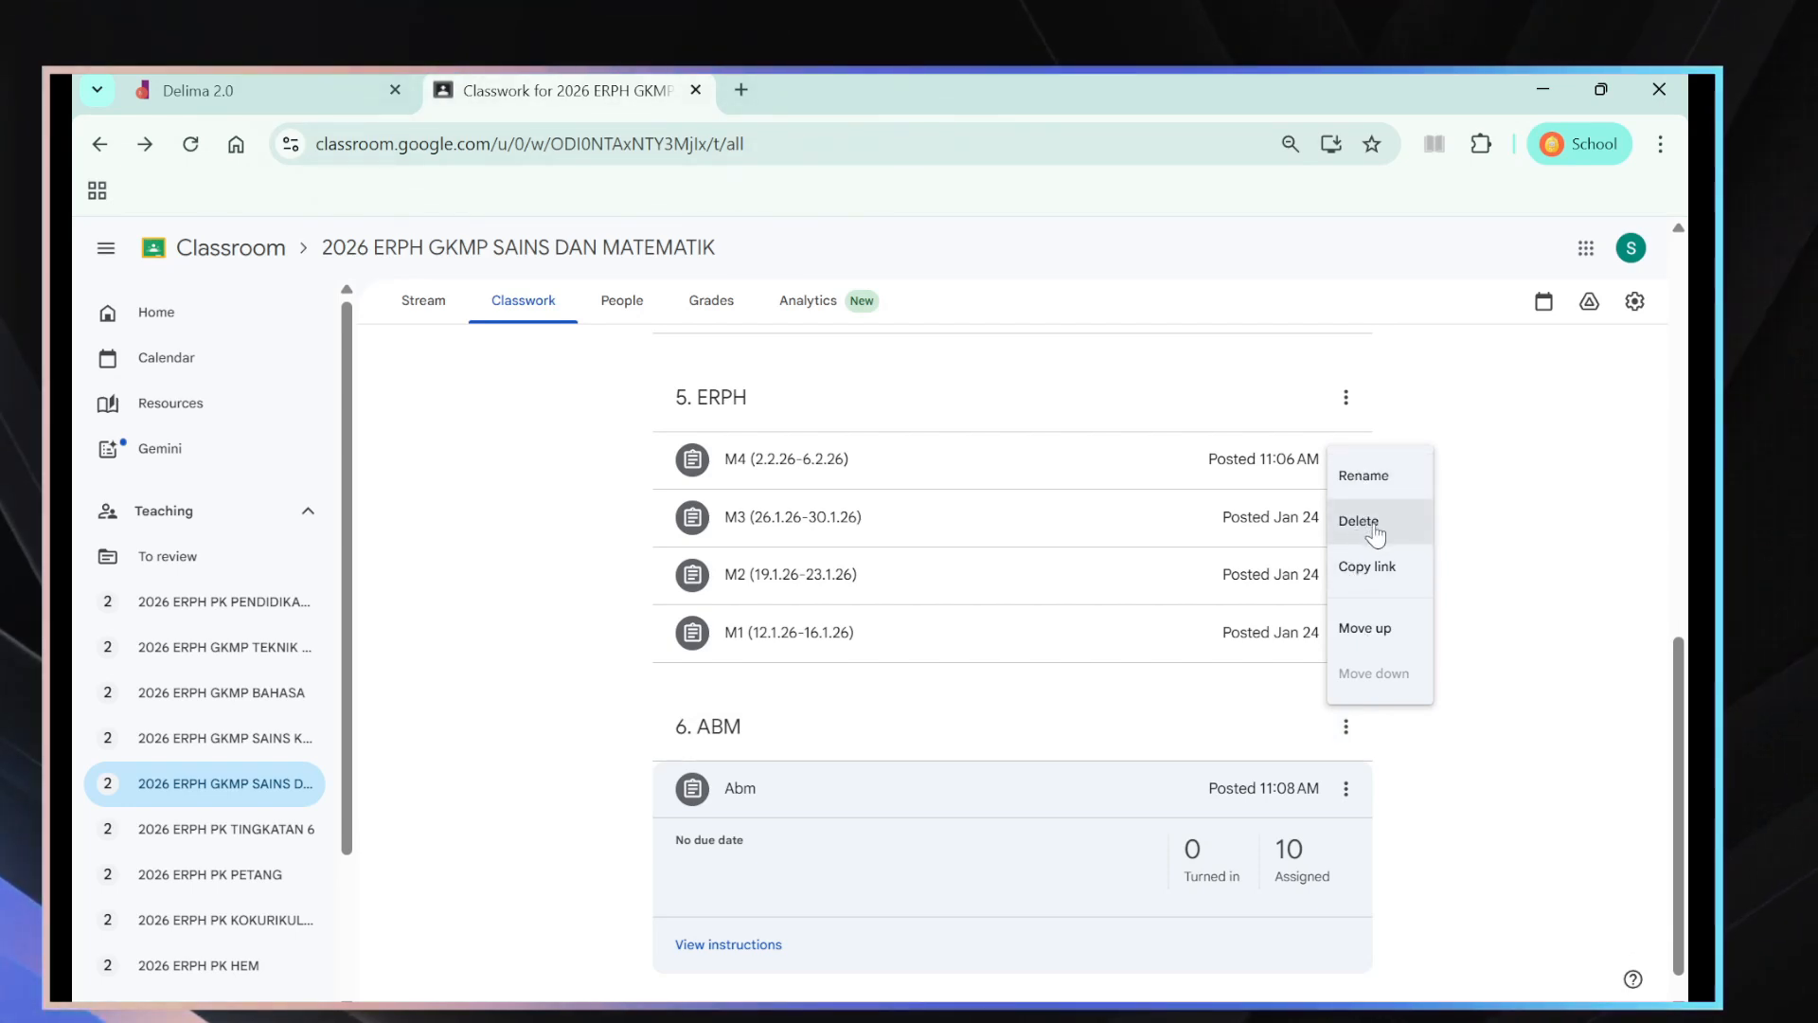
left_click(1373, 524)
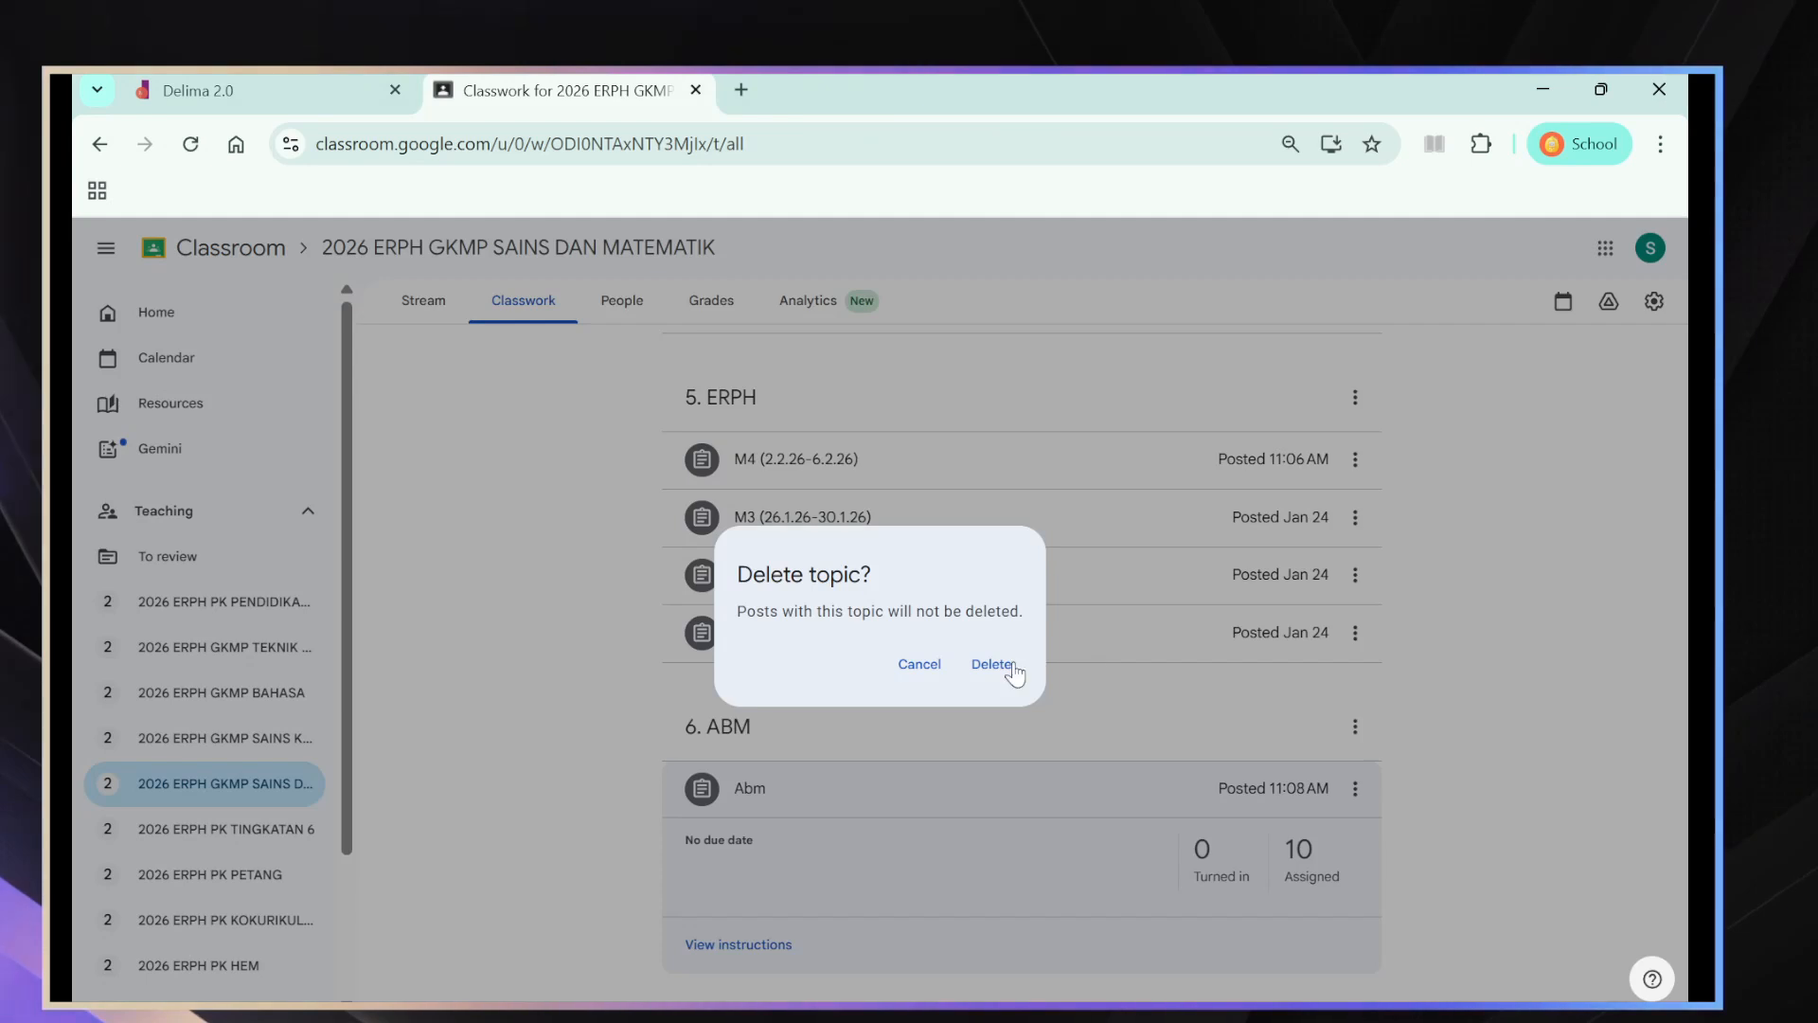
left_click(988, 671)
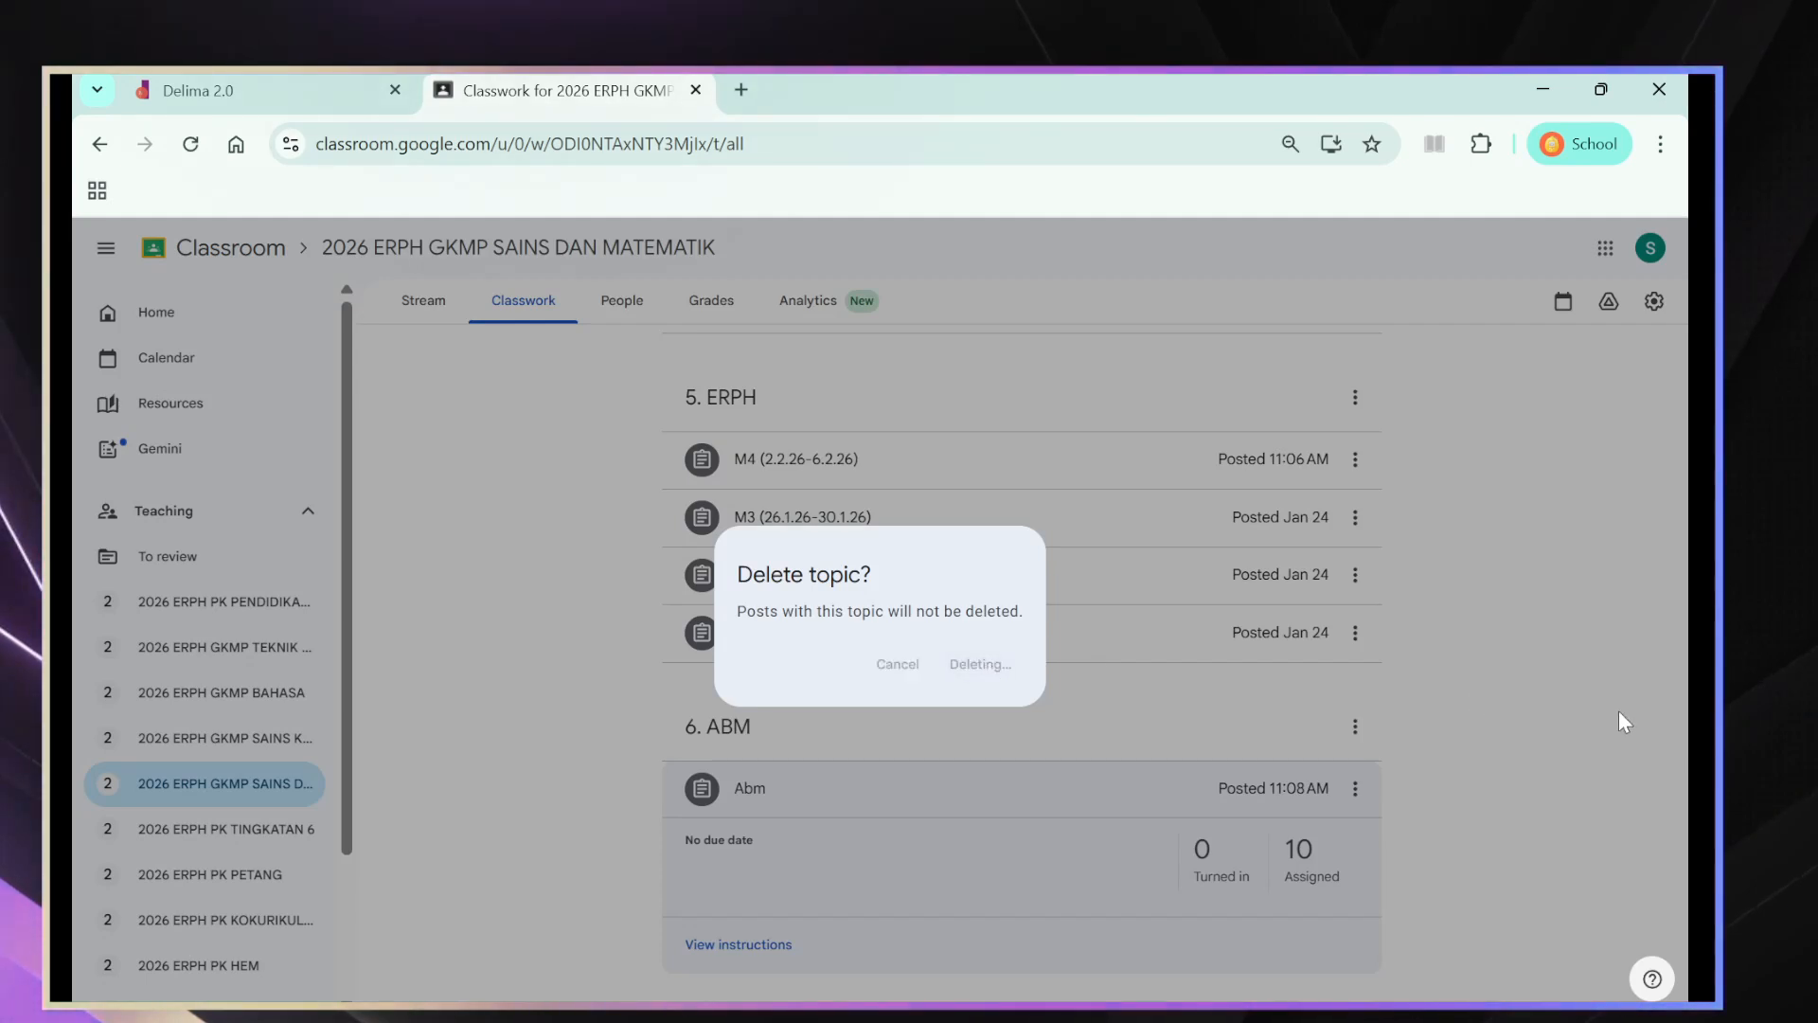